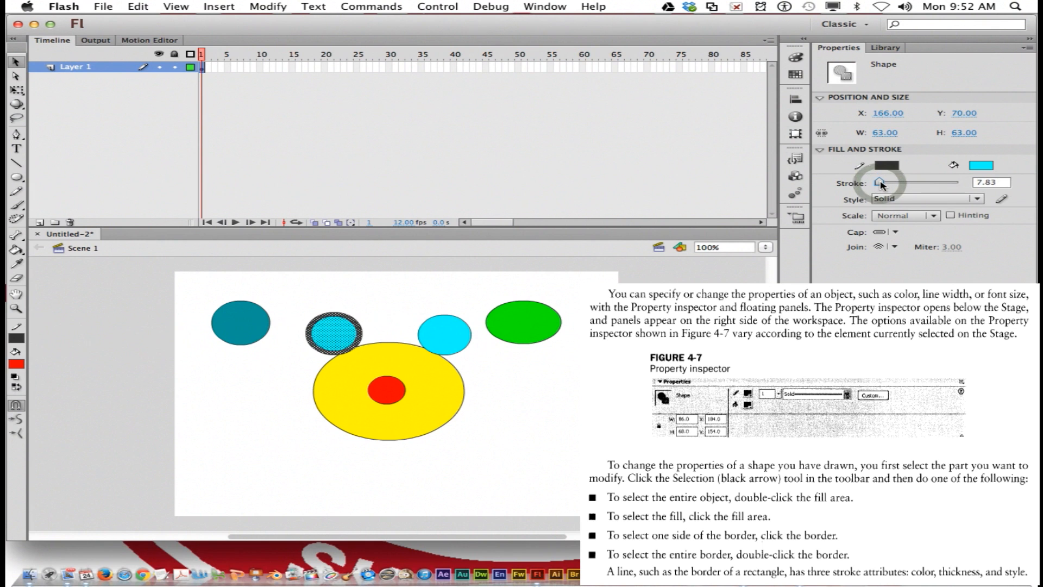
Recolour the outline of the cyan circle above-left of the yellow oval green and make it dashed.
click(893, 166)
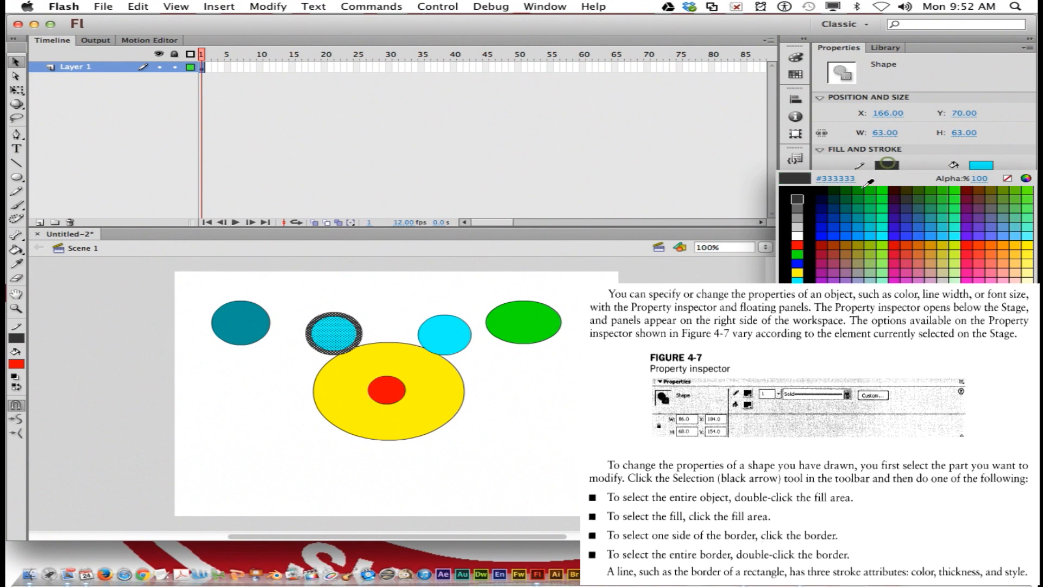
click(890, 168)
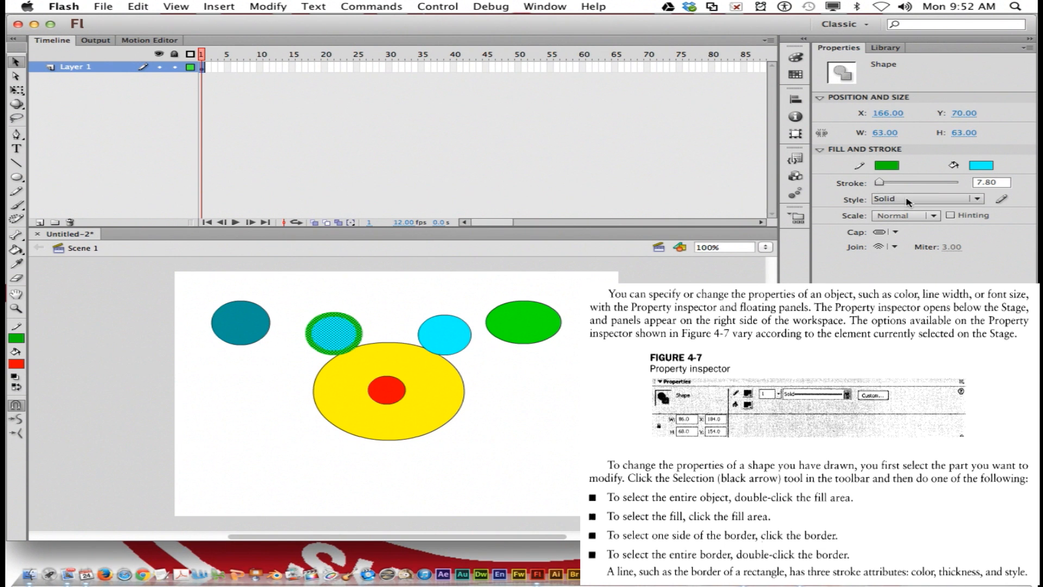
click(974, 198)
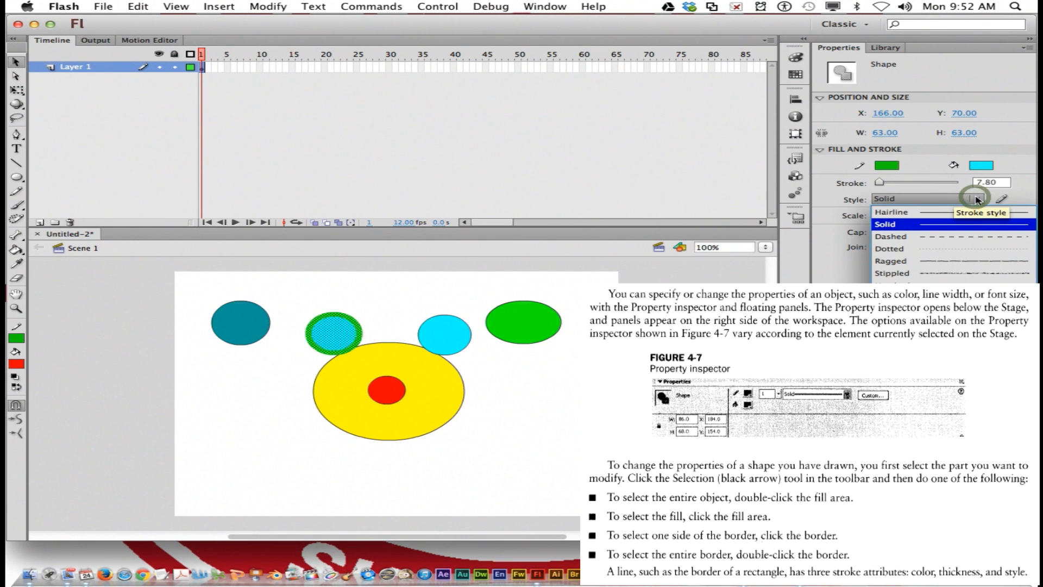
click(942, 235)
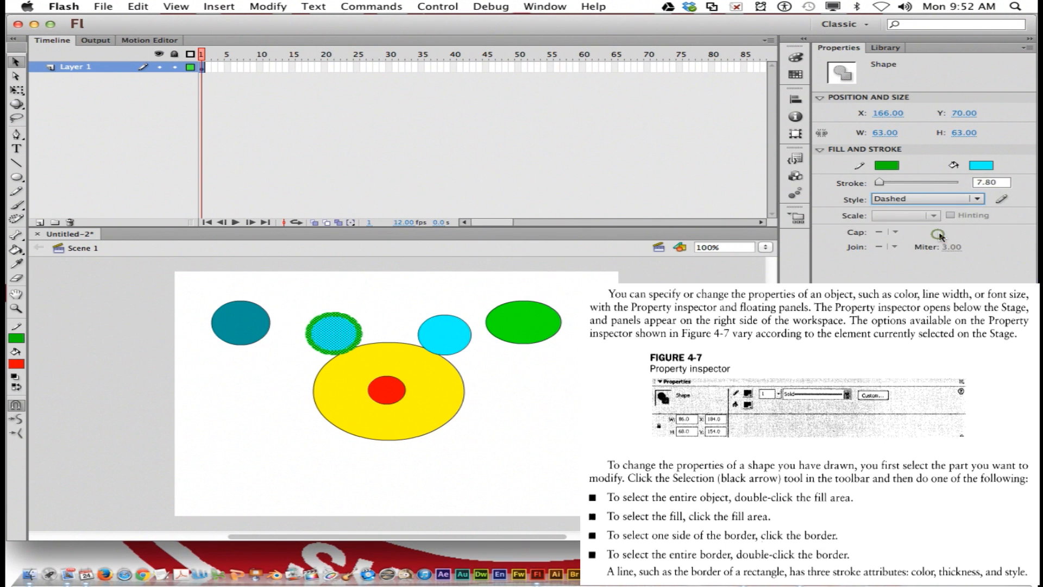
Try the Stippled and Hatched stroke styles on the selected cyan circle's outline.
click(949, 199)
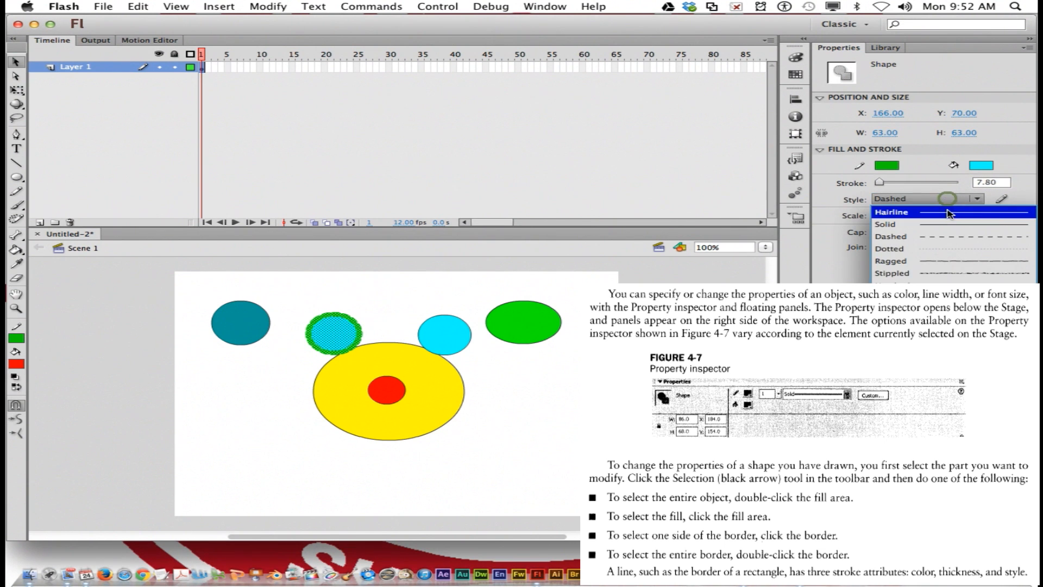
click(950, 273)
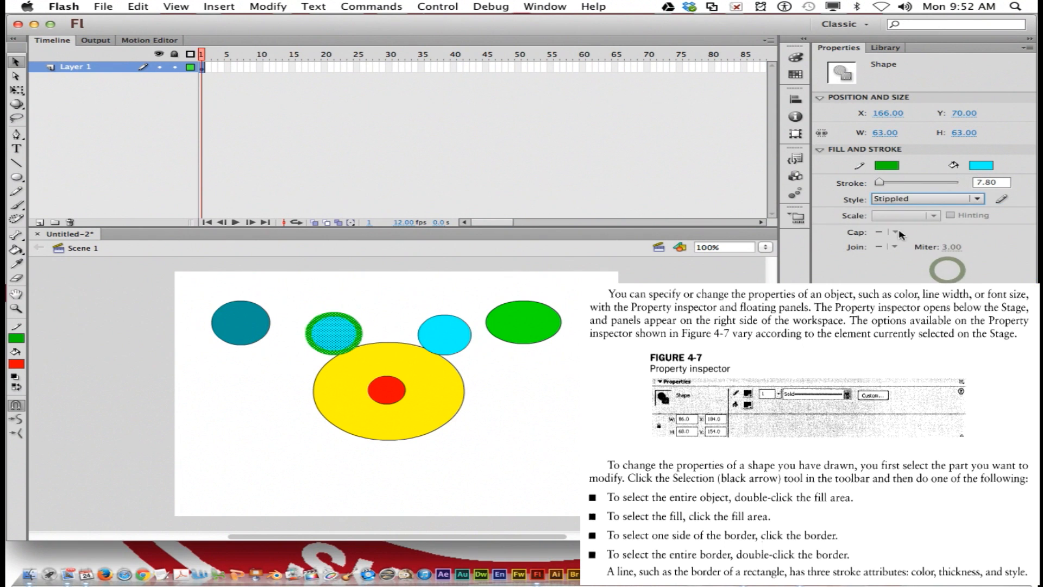
click(940, 201)
click(926, 287)
Set the selected cyan circle's stroke thickness to 0.10 and its stroke style to Dashed.
drag(879, 185, 872, 186)
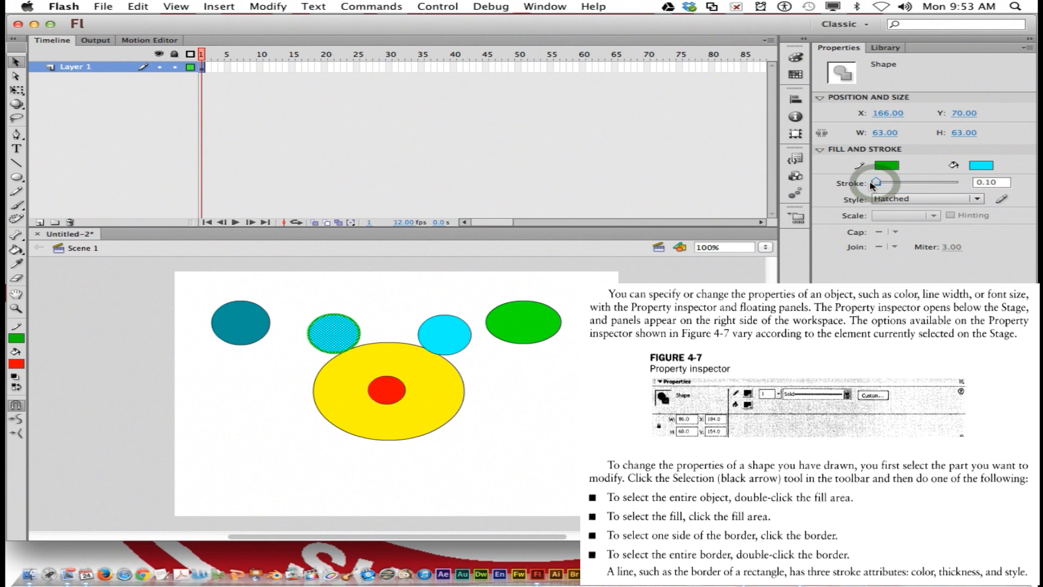
click(904, 199)
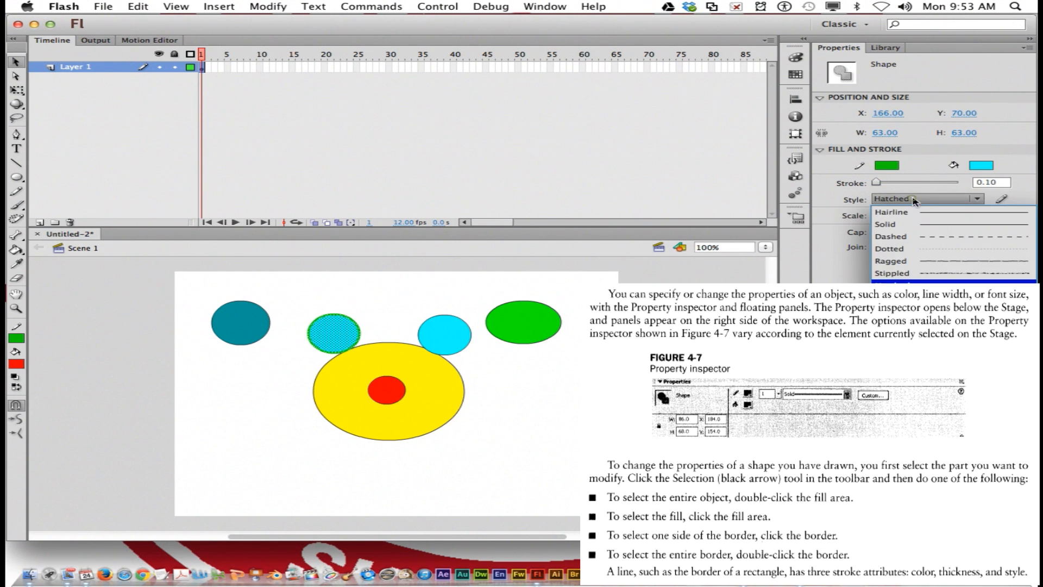
click(927, 234)
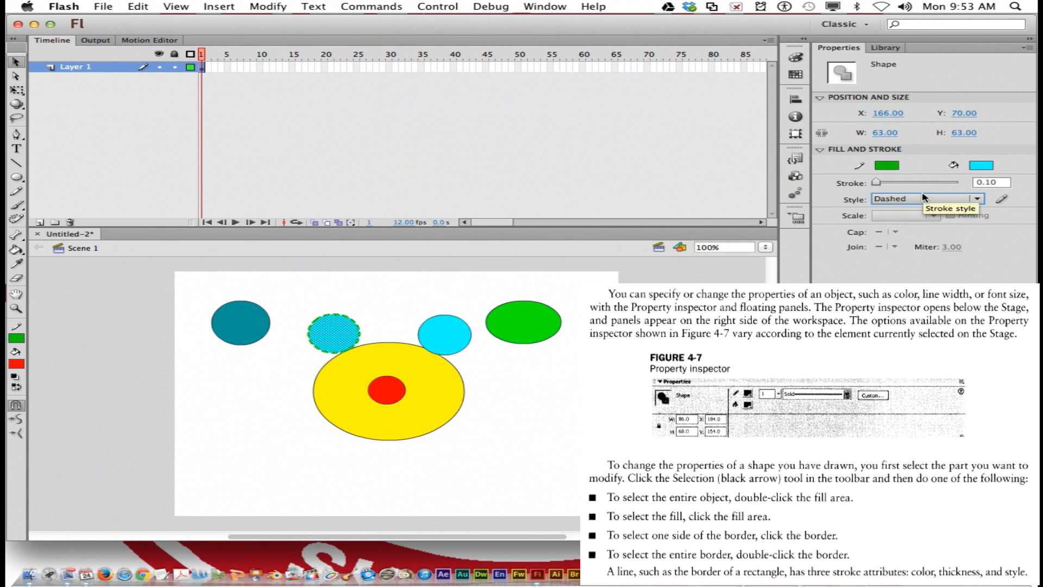
Set the width of the selected cyan circle with the green outline to 70.
click(880, 132)
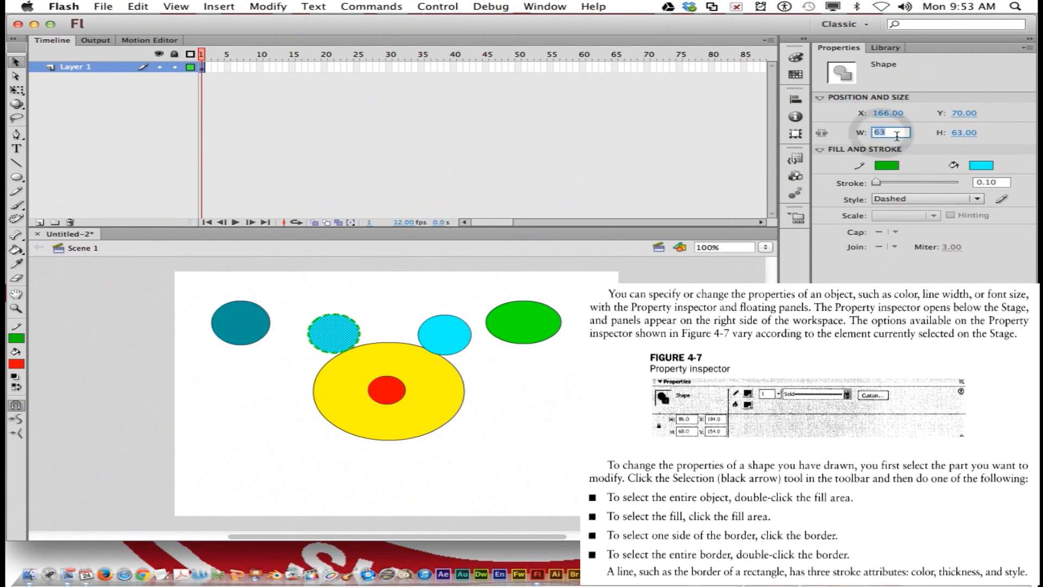
text(70)
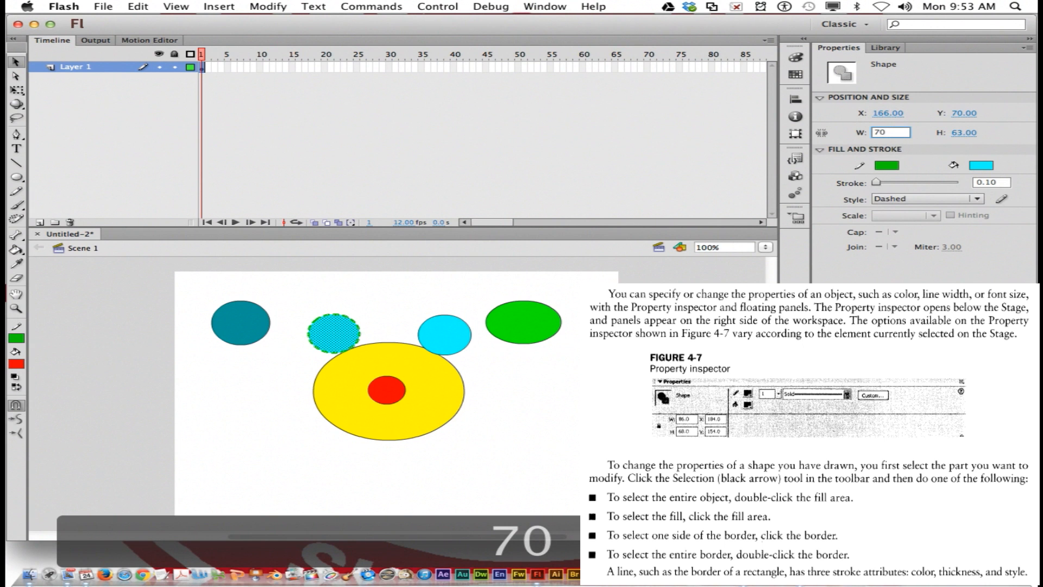
key(Return)
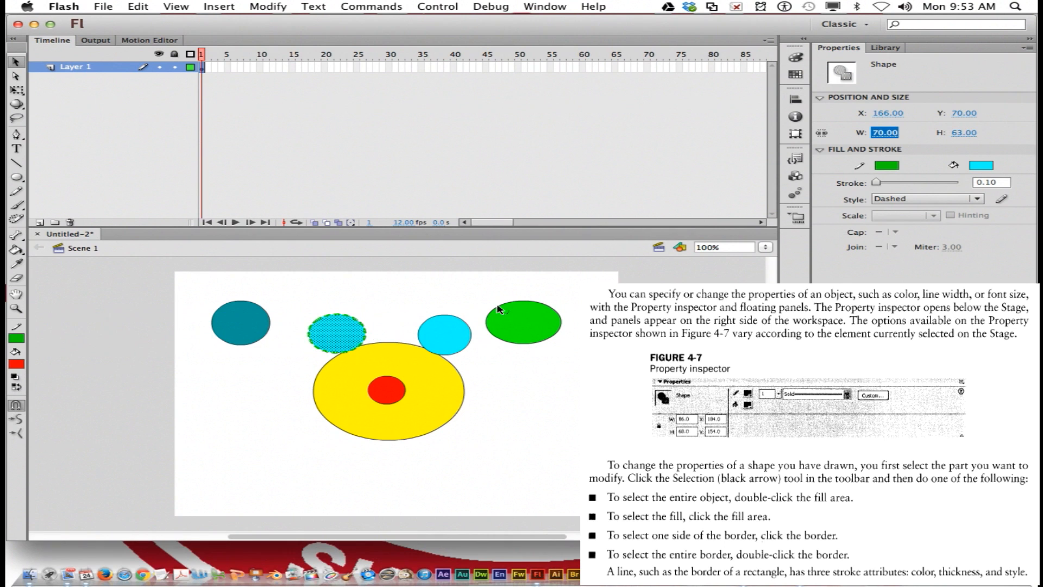
Compare selecting the whole cyan circle above-right of the yellow oval with selecting only its fill, and clear the selection.
click(15, 63)
double_click(446, 333)
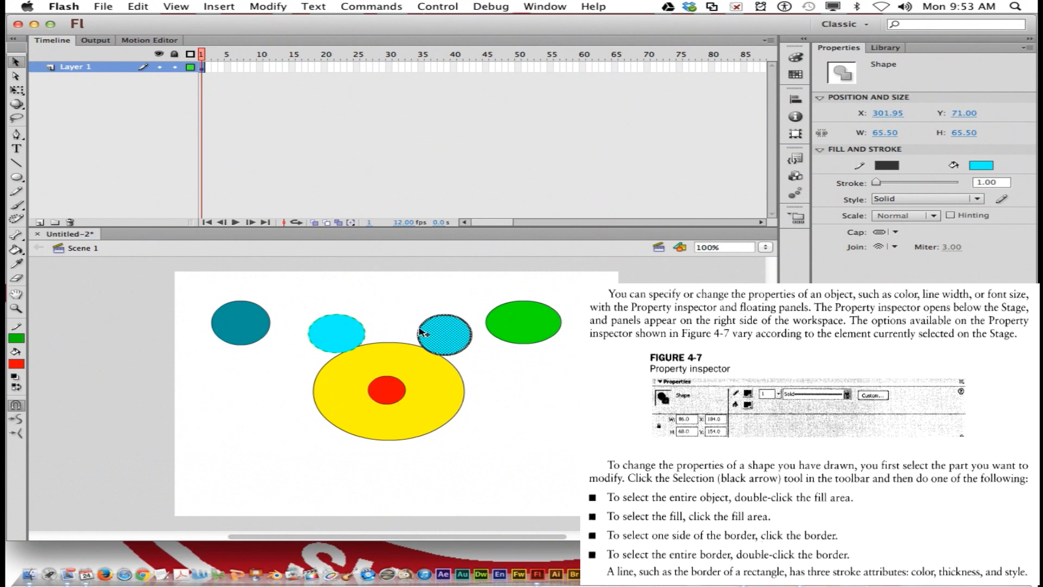
click(403, 284)
click(446, 337)
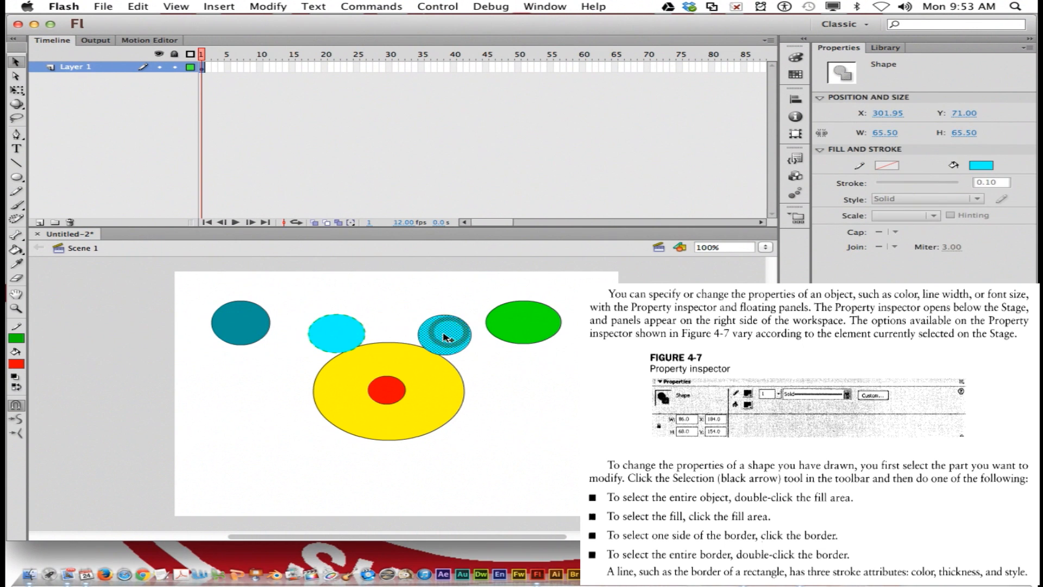
click(431, 298)
double_click(449, 338)
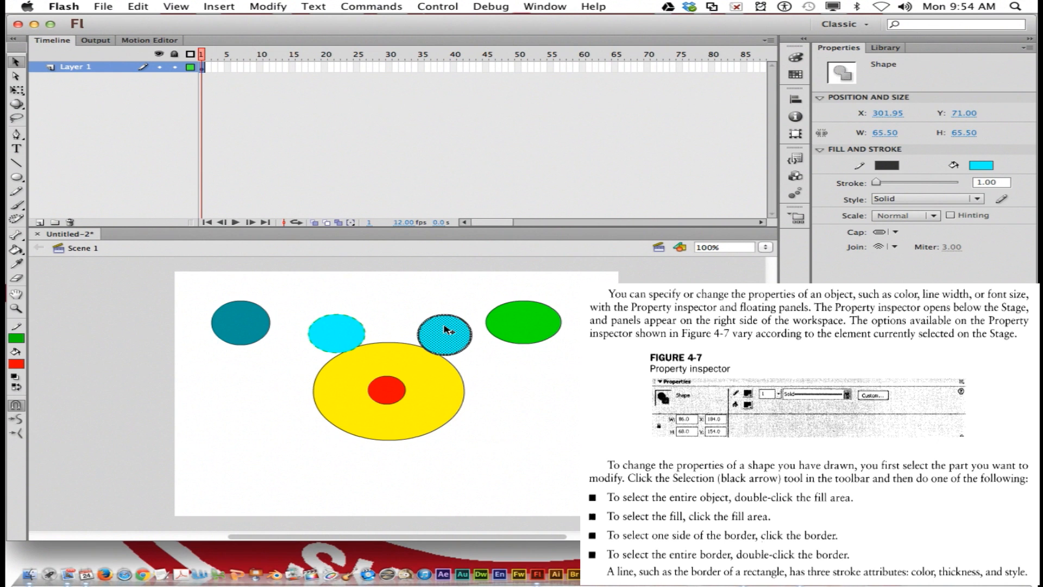
click(418, 299)
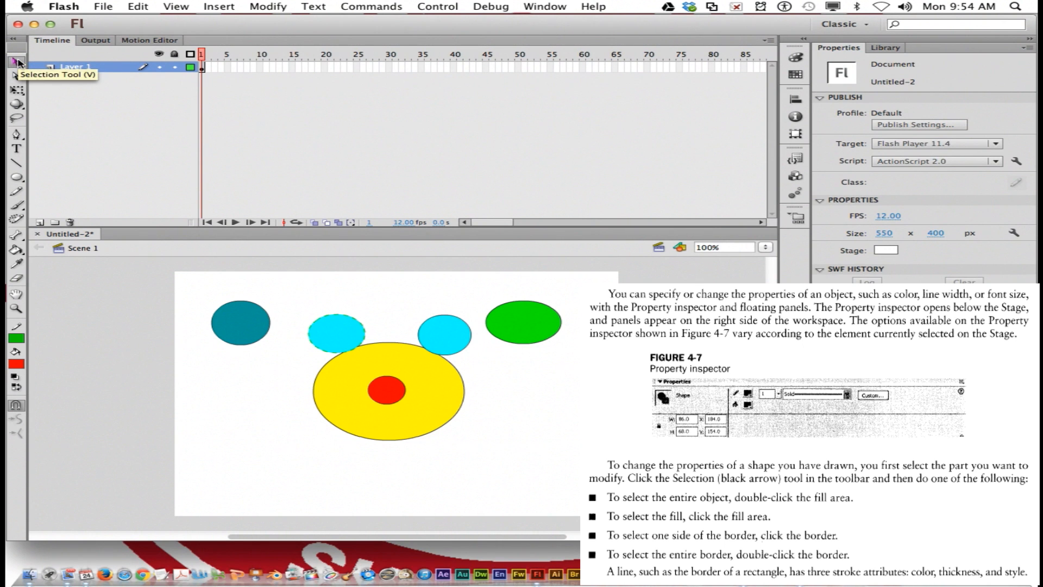
Select the entire teal circle, fill and outline together, and clear the selection.
click(246, 323)
double_click(249, 321)
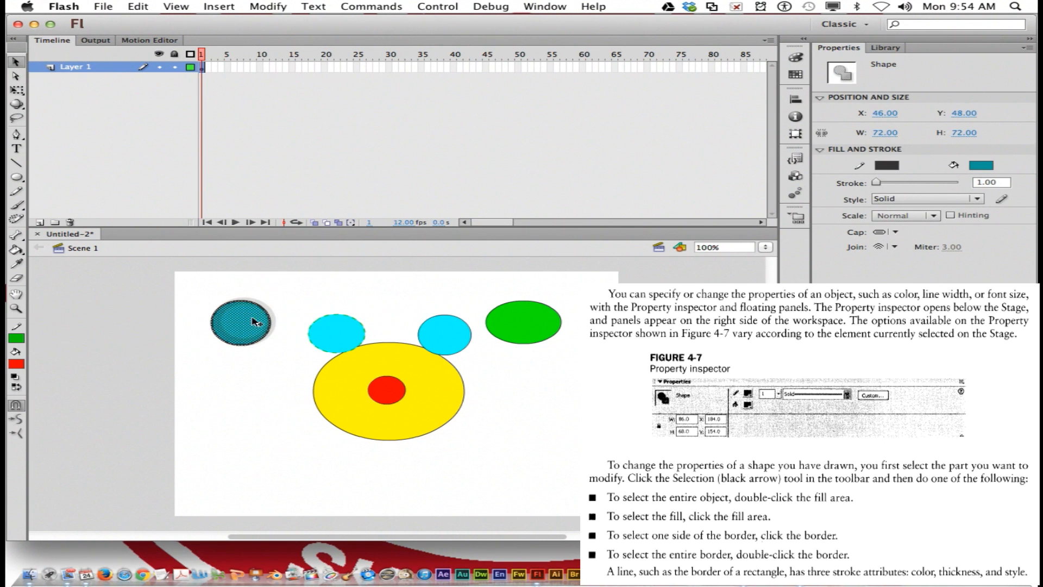
click(292, 297)
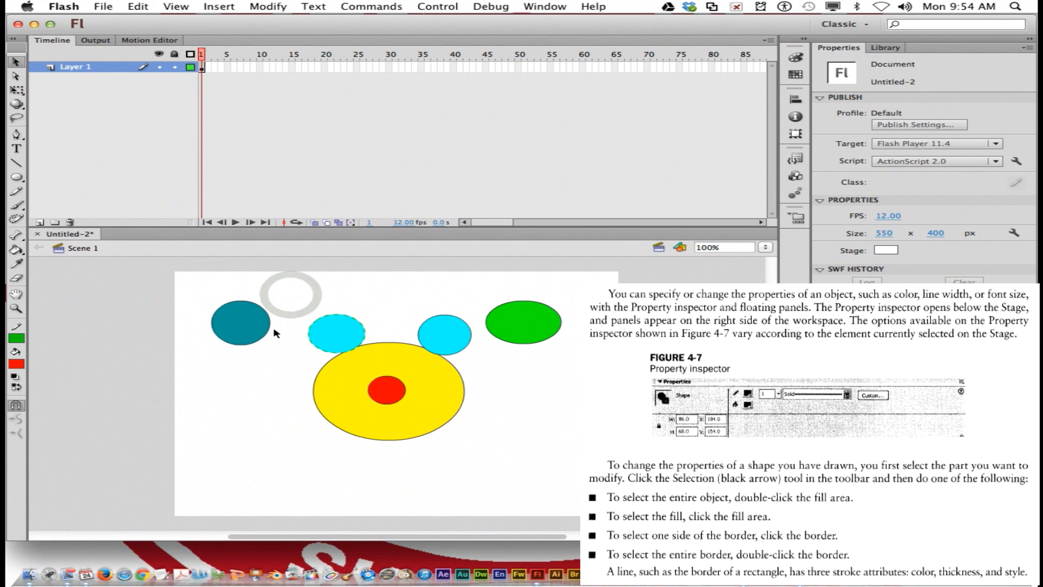
Move only the teal circle's fill straight down out of its outline to about Y 139, and undo the move.
click(237, 328)
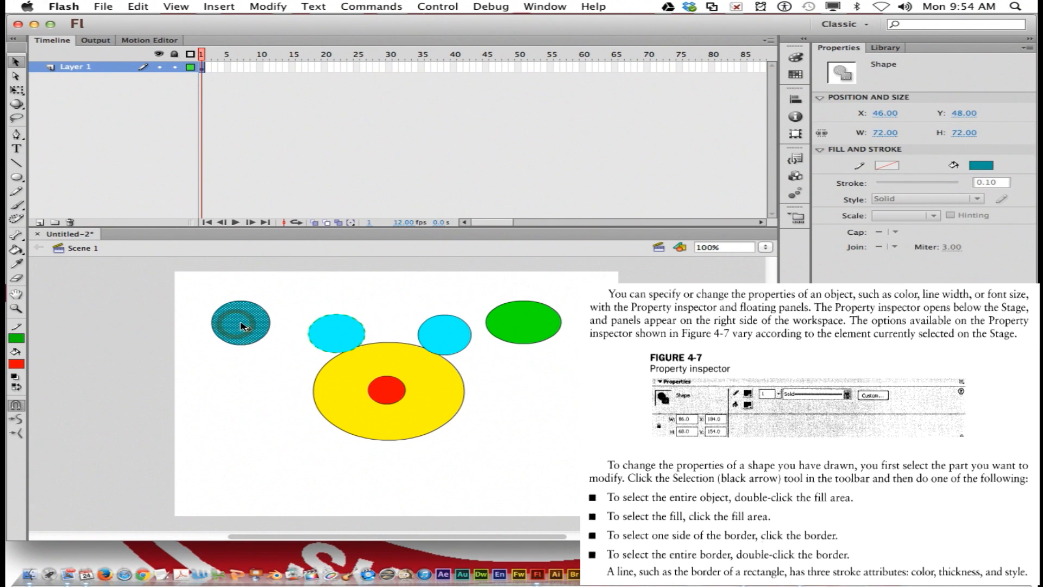
drag(239, 327, 246, 378)
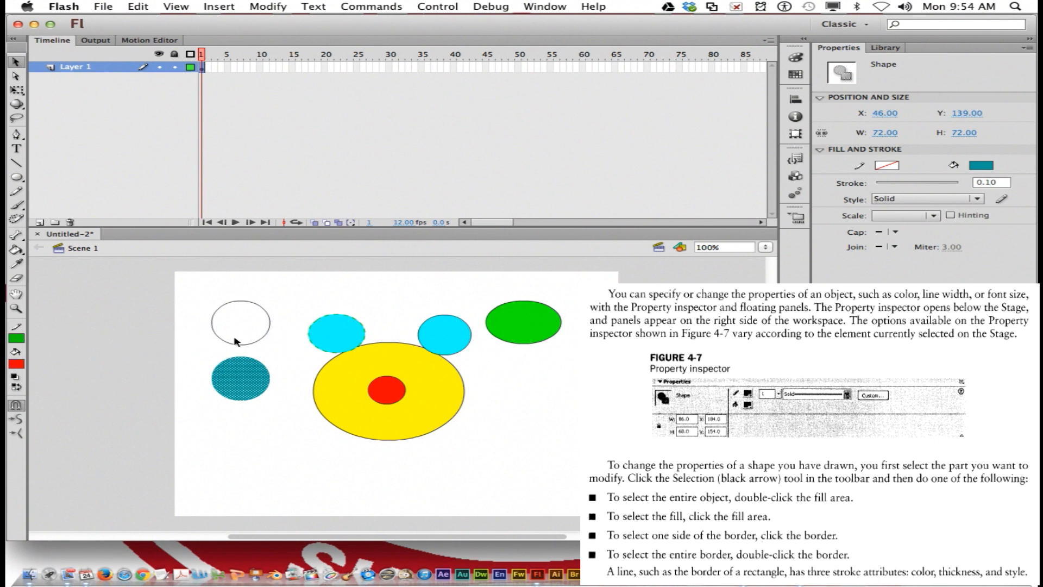
key(super+z)
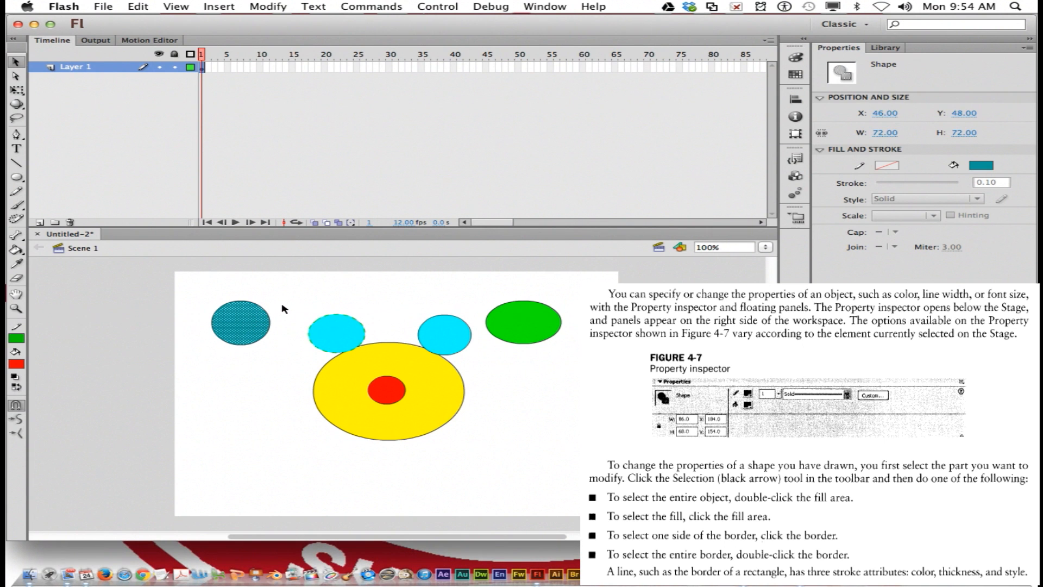
Draw a red rectangle about 117 by 63 below and left of the yellow oval.
click(16, 177)
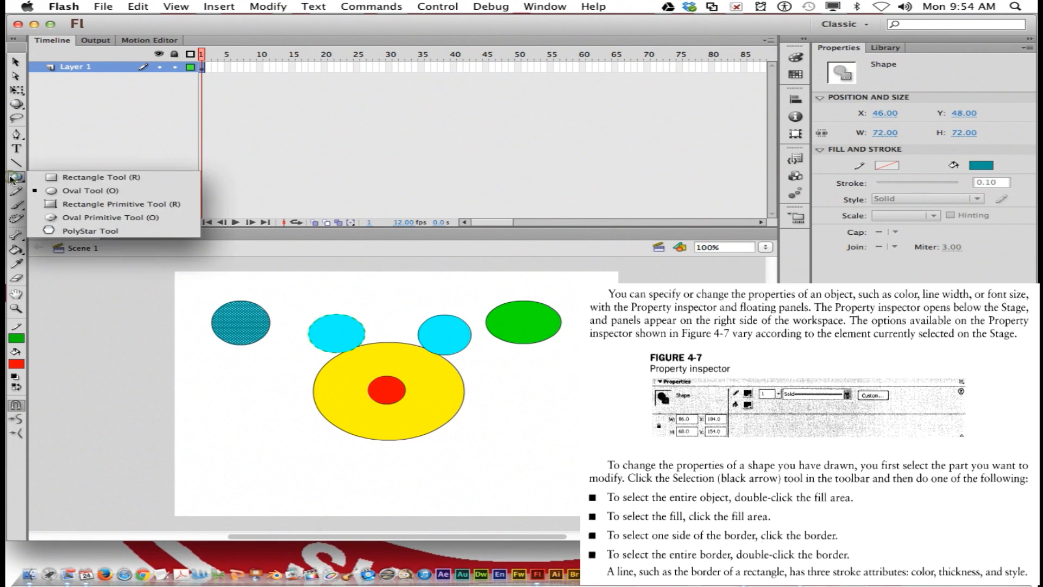
click(86, 177)
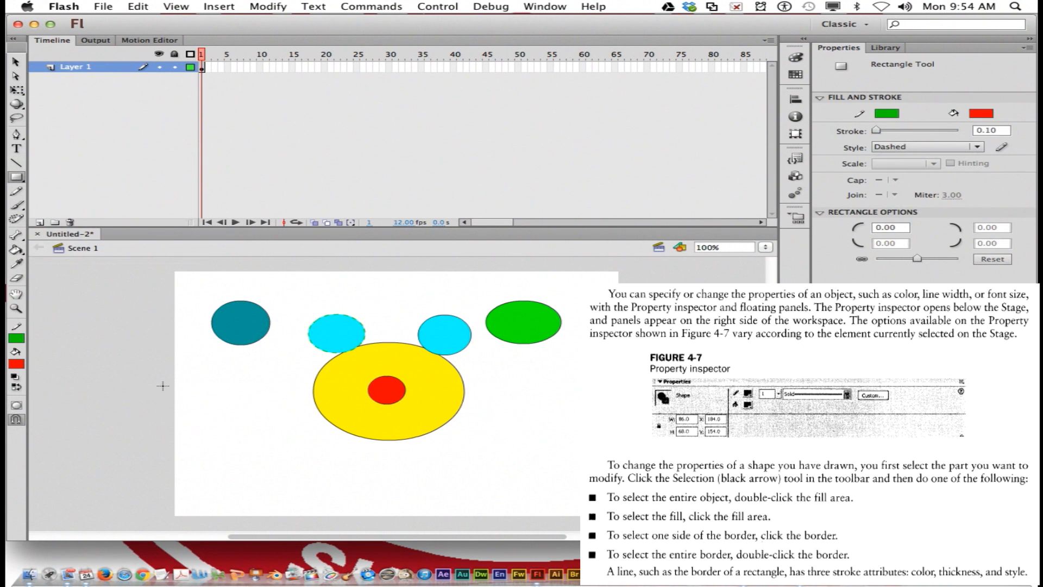
drag(209, 451, 303, 490)
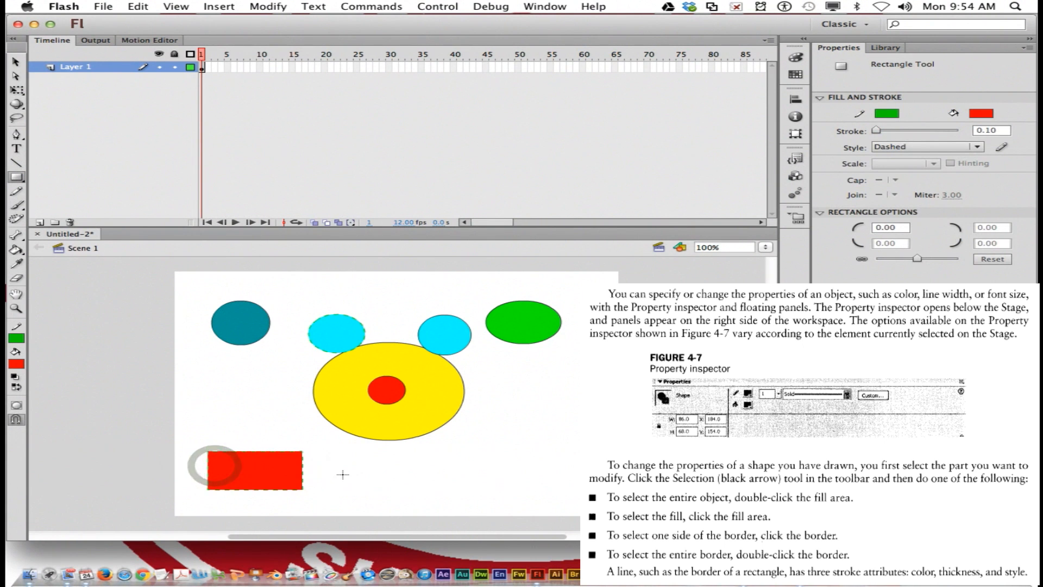
Change the stroke style to Solid for the Rectangle tool and for the whole red rectangle.
click(977, 147)
click(901, 163)
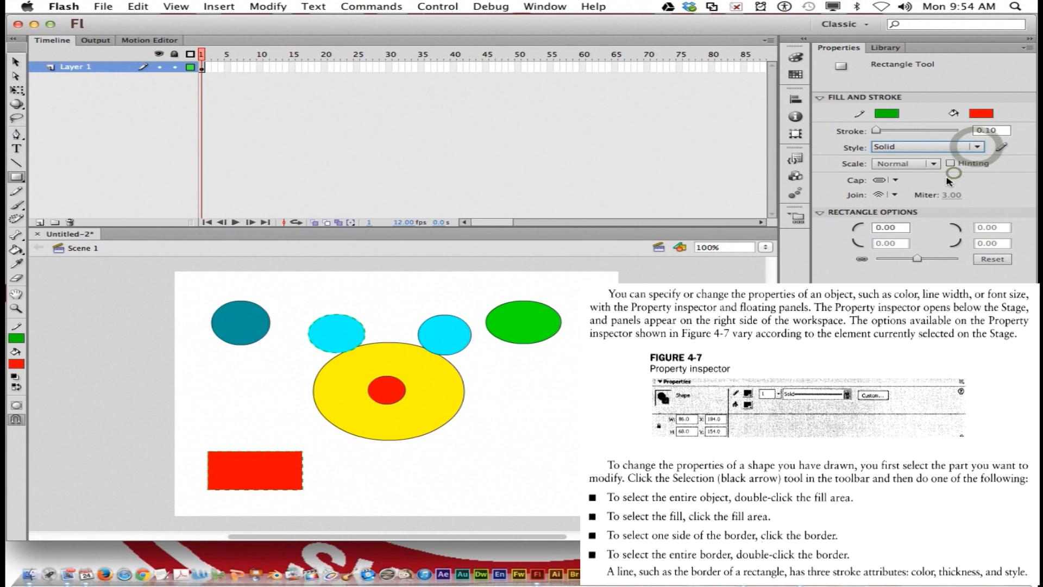
click(15, 62)
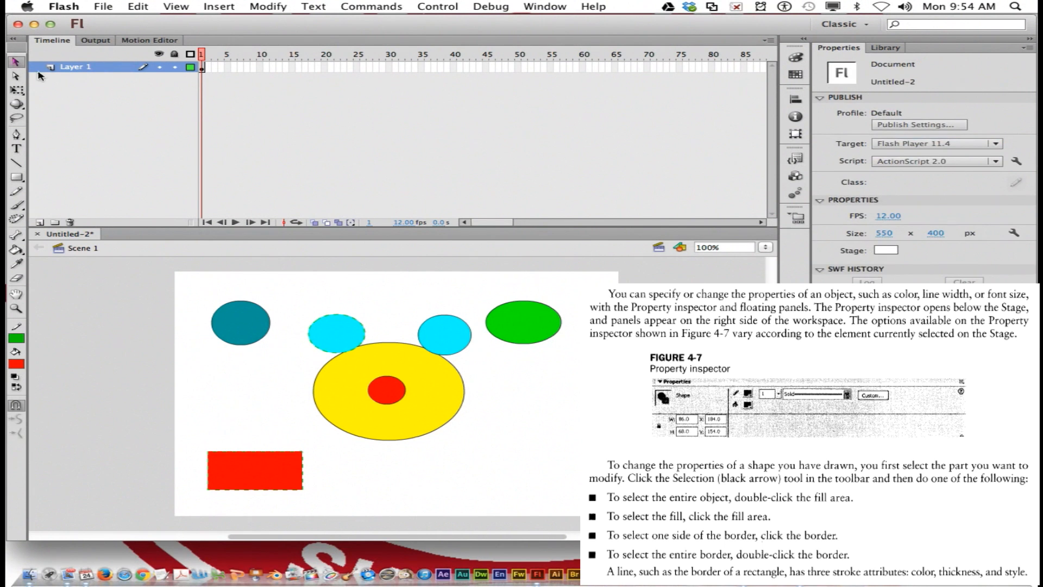
double_click(236, 475)
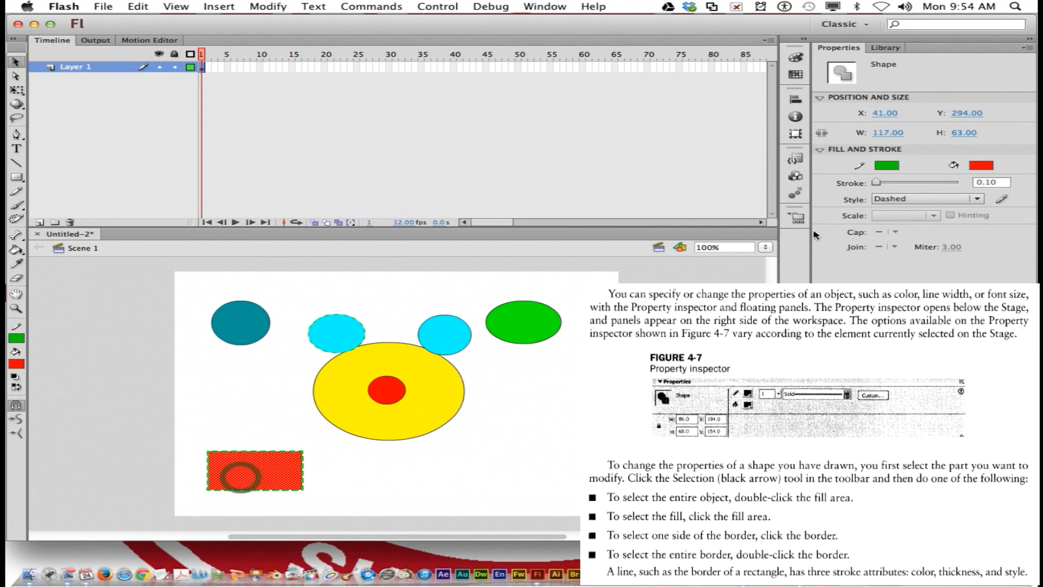
click(905, 198)
click(902, 220)
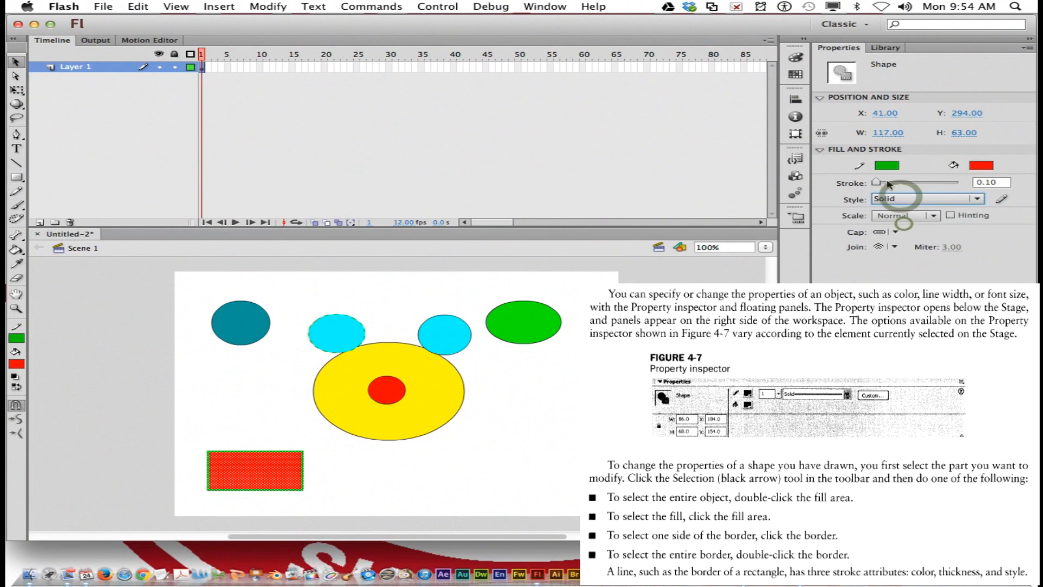
Set the red rectangle's stroke to black (#000000) with a thickness of 4.75, and clear the selection.
click(887, 166)
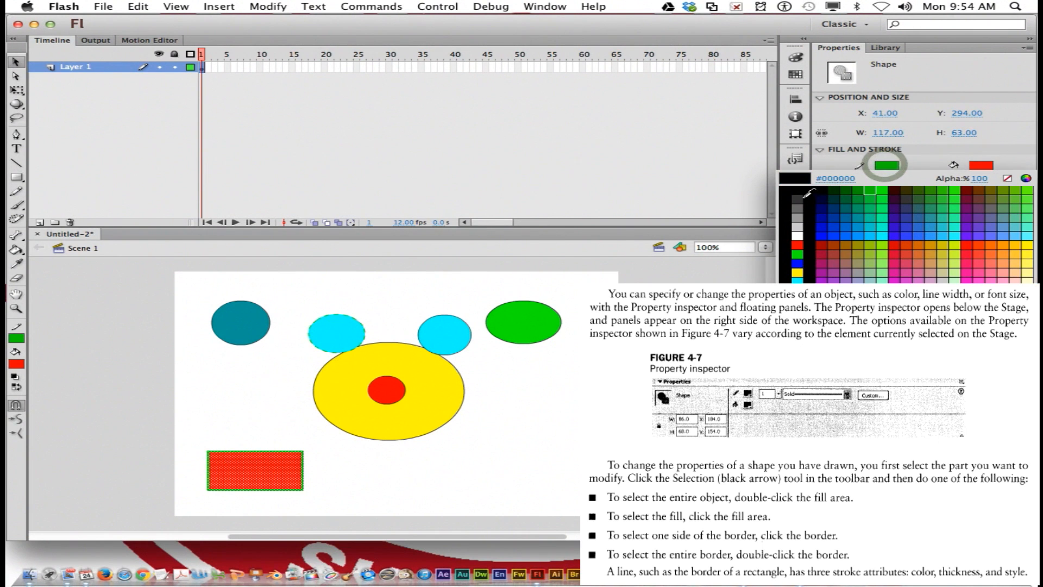
click(803, 195)
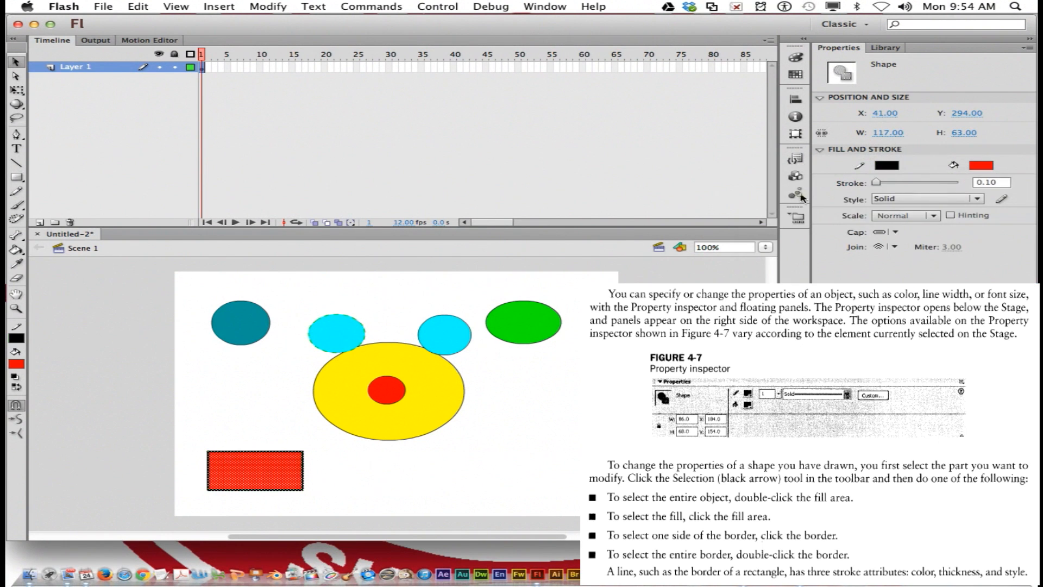
click(490, 438)
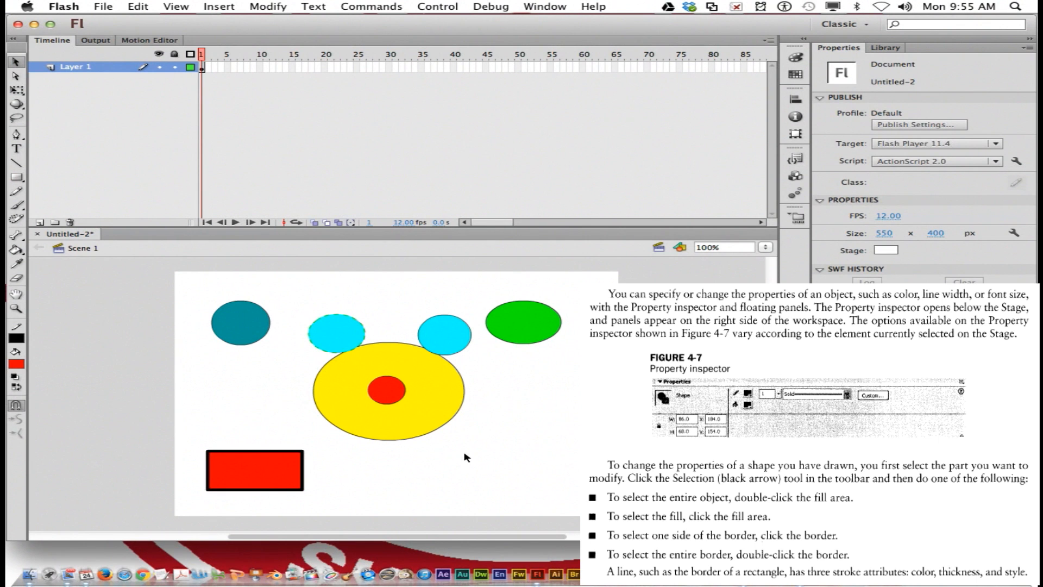
Move only the rectangle's right border segment away from the fill to about X 224, and undo the move.
click(303, 473)
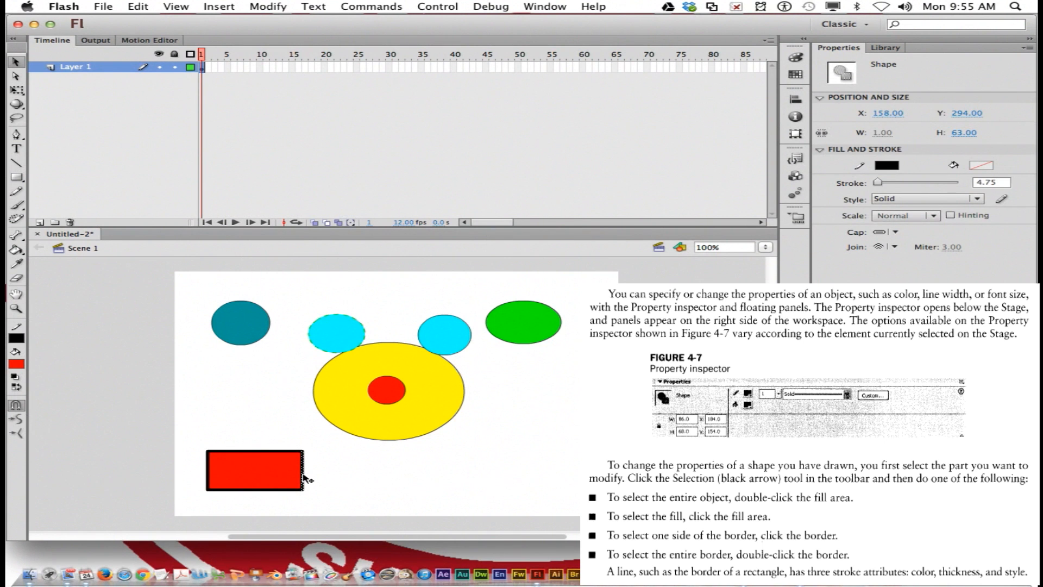
drag(304, 477, 356, 477)
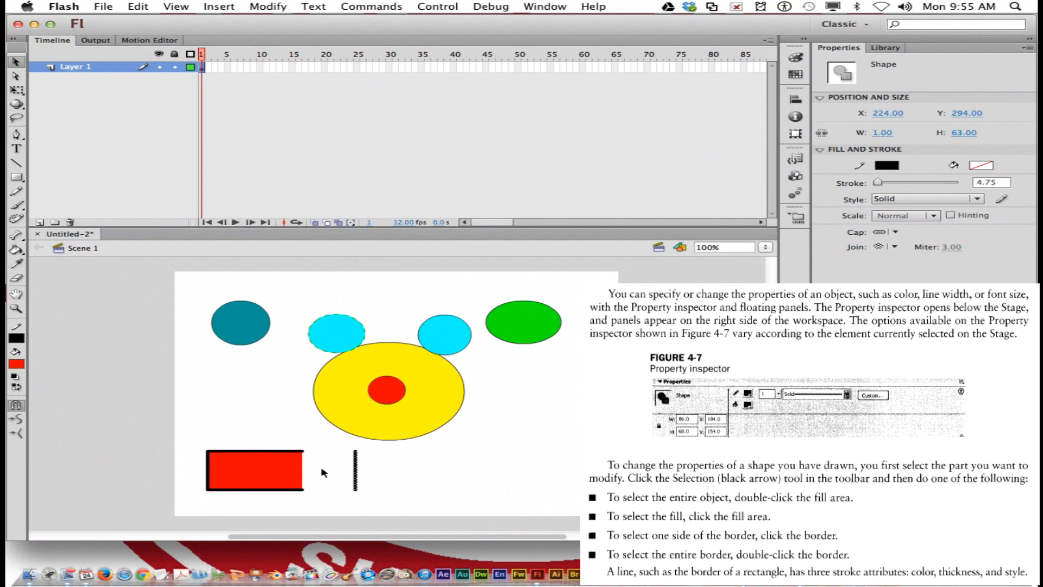
key(super+z)
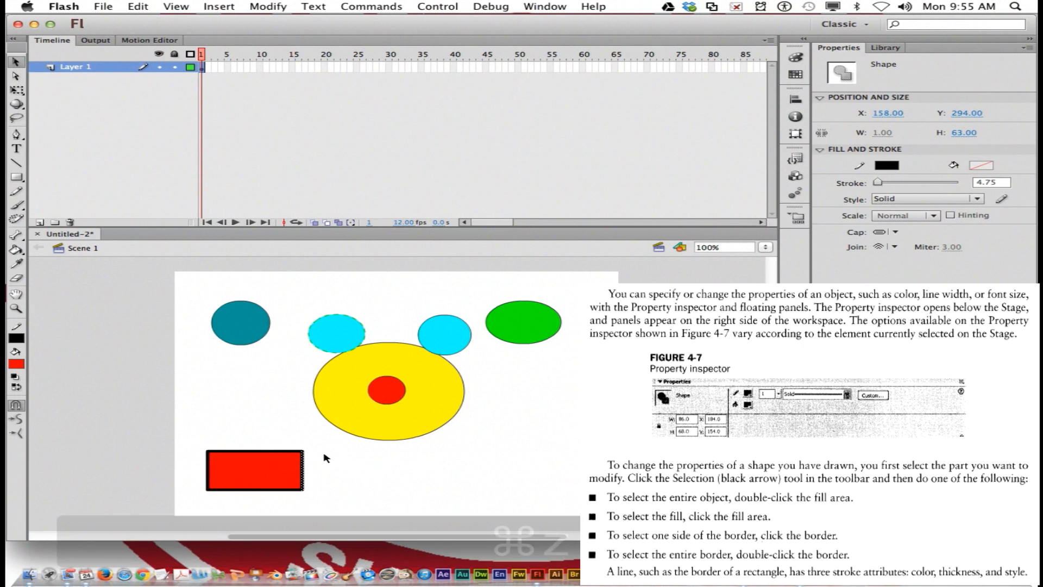
Select the red rectangle's entire border without its fill.
double_click(293, 452)
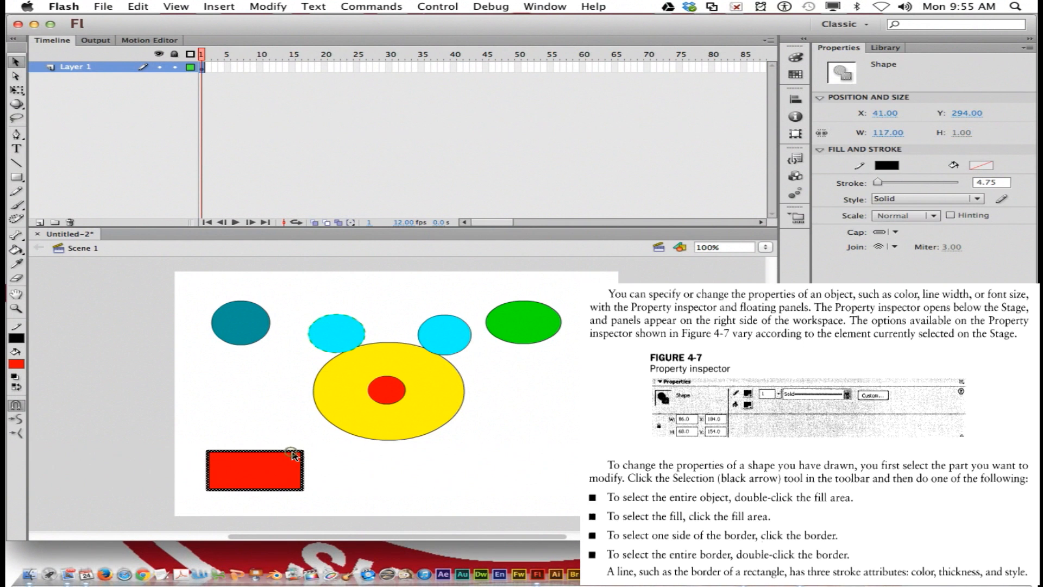
Move the rectangle's whole border away from its fill to about X 220, and undo the move.
drag(304, 491, 448, 492)
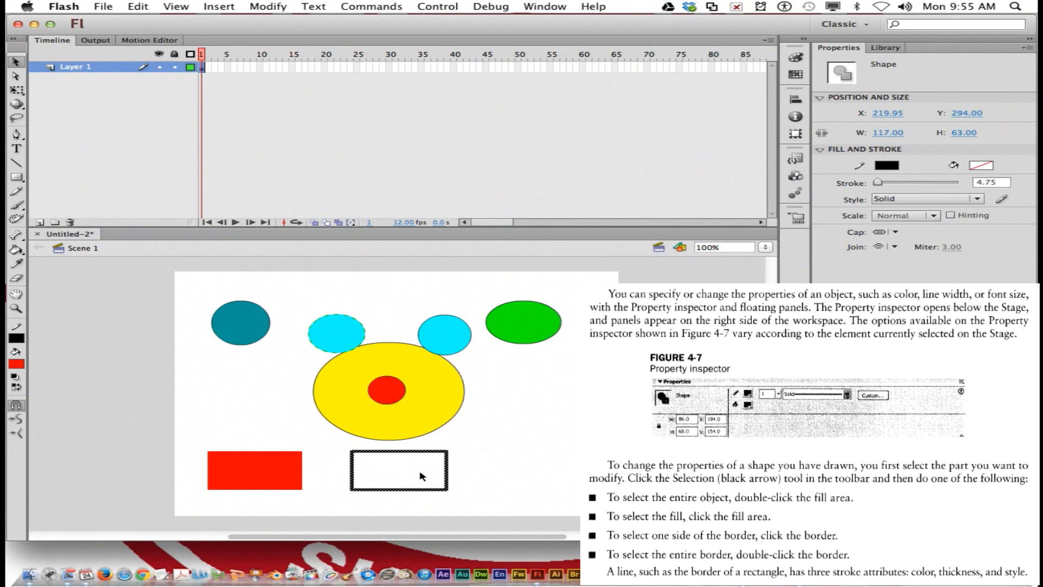
key(super+z)
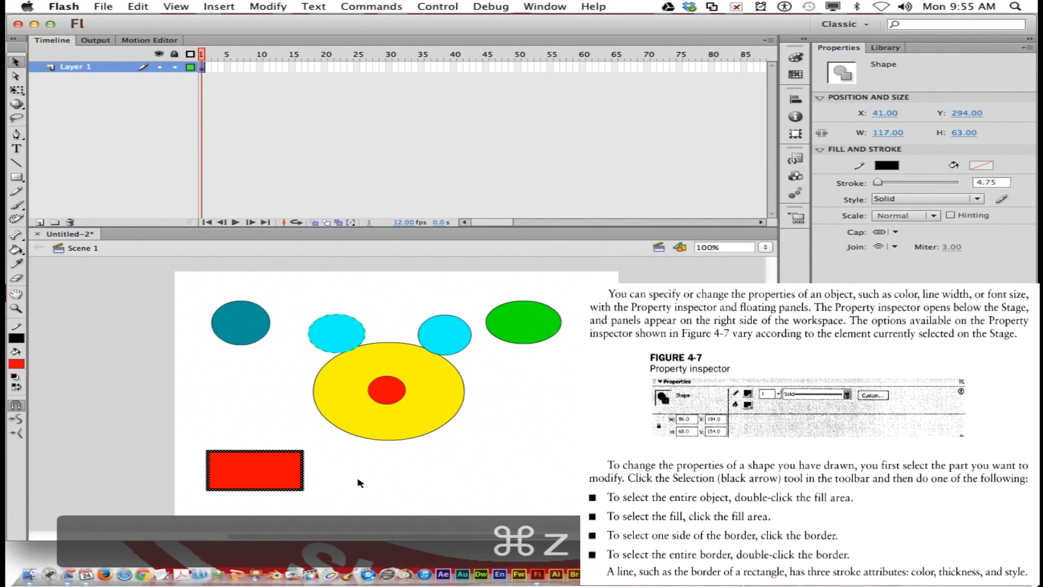
Select the whole red rectangle, fill and border together, and move it to about X 197, Y 305 below the yellow oval.
double_click(261, 468)
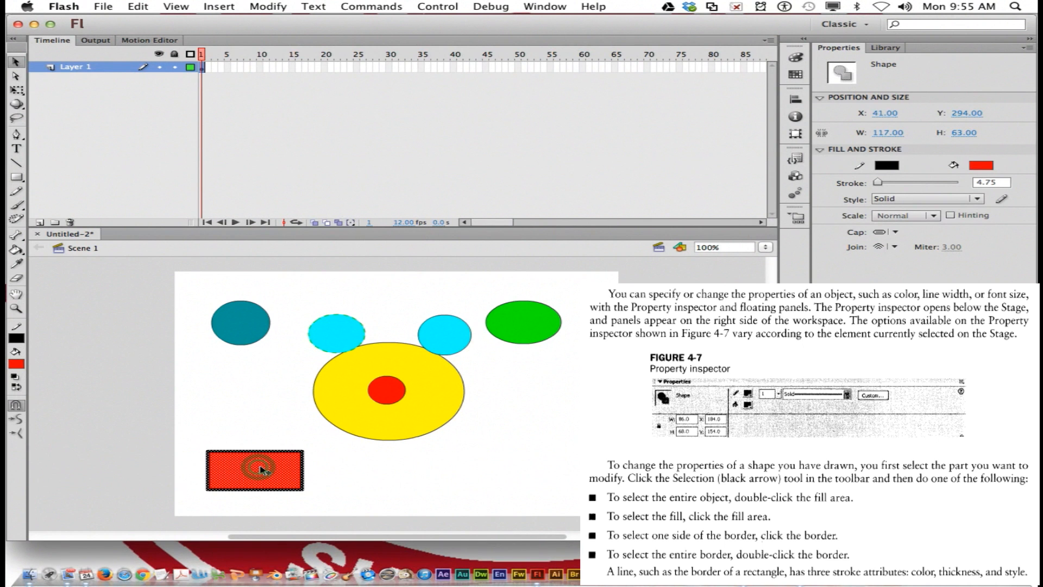
drag(261, 469, 383, 477)
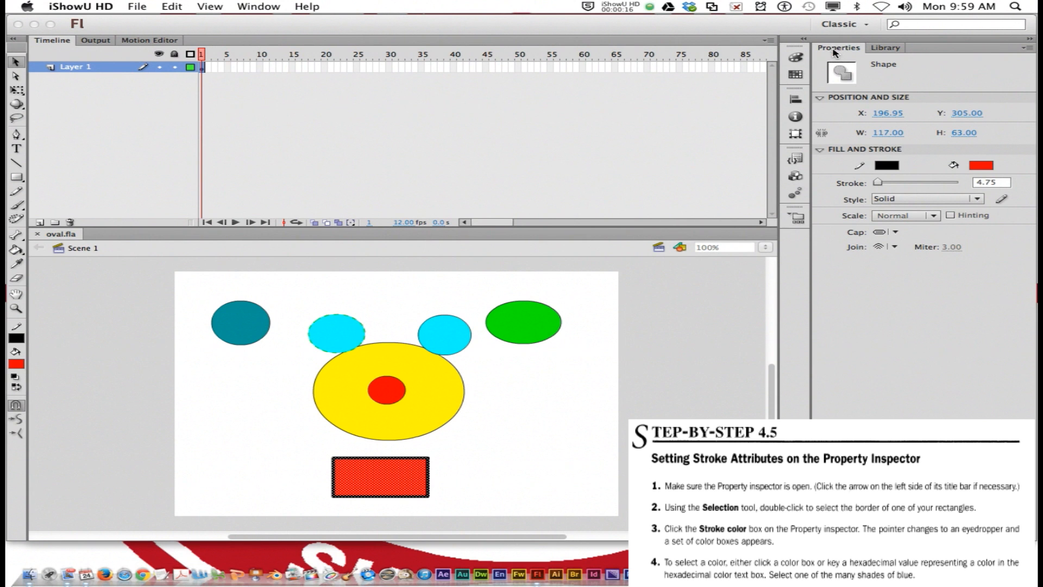
Check whether the Property inspector is enabled among the program's panels.
click(587, 26)
click(546, 7)
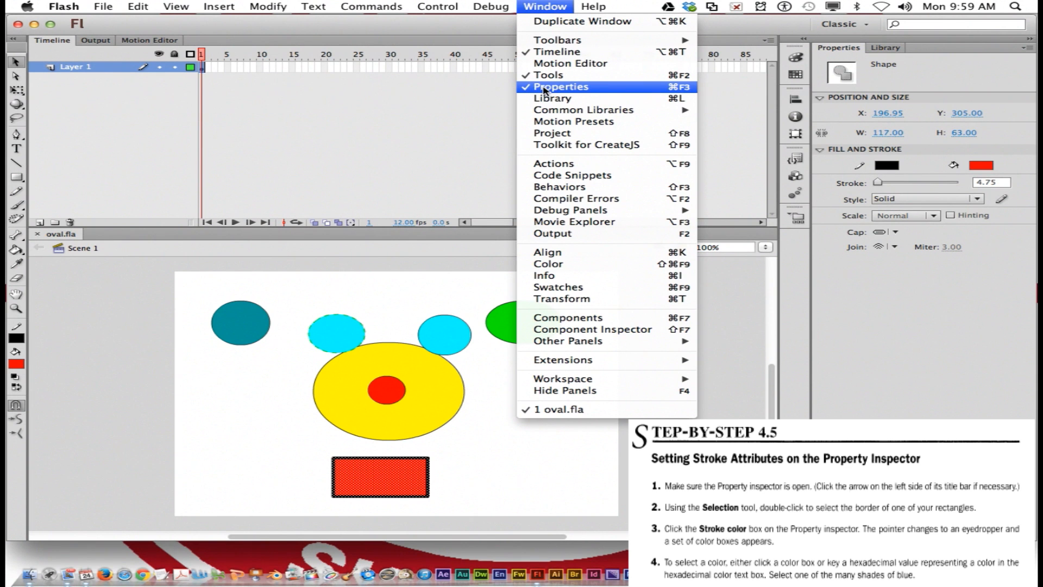
click(927, 286)
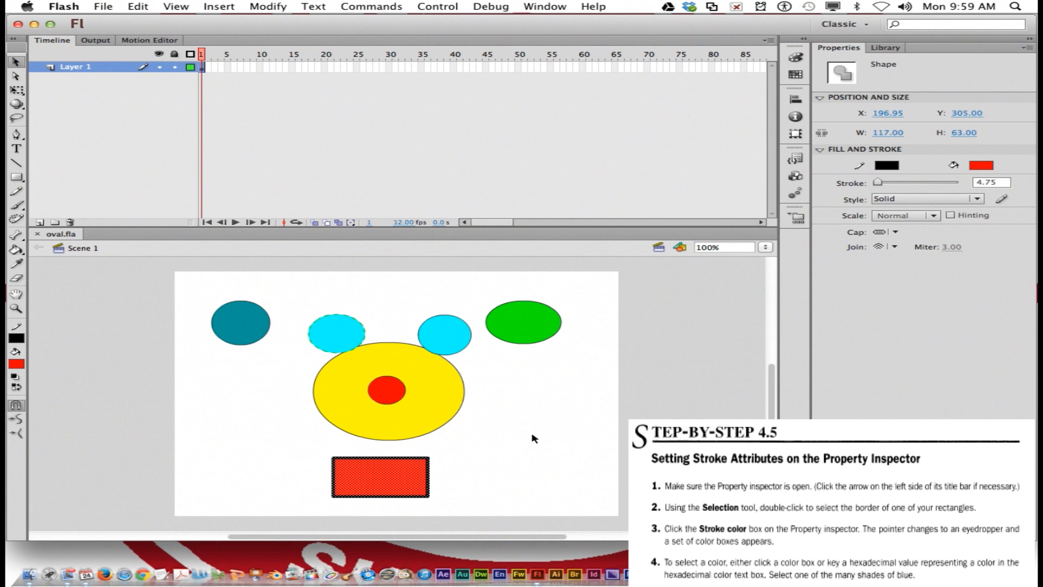
Select the red rectangle's entire border without its fill and change its stroke color to light blue.
click(434, 483)
double_click(430, 478)
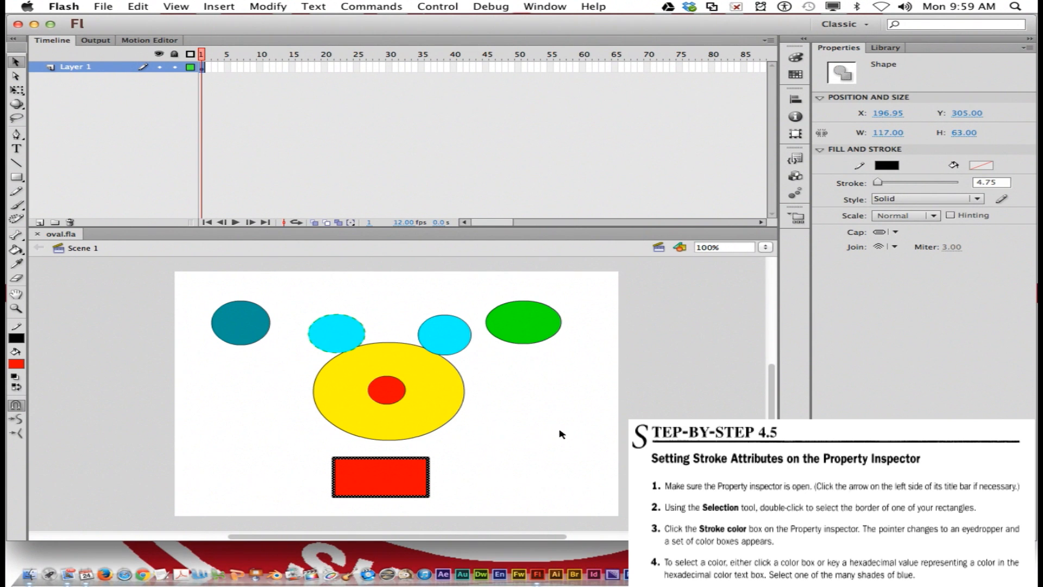
click(824, 151)
click(822, 150)
click(891, 165)
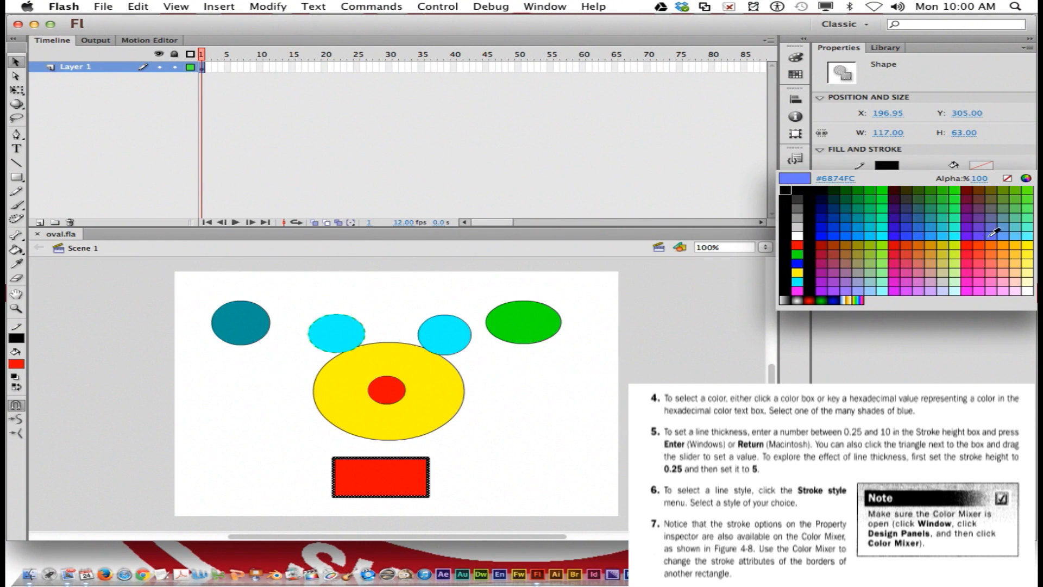
click(872, 233)
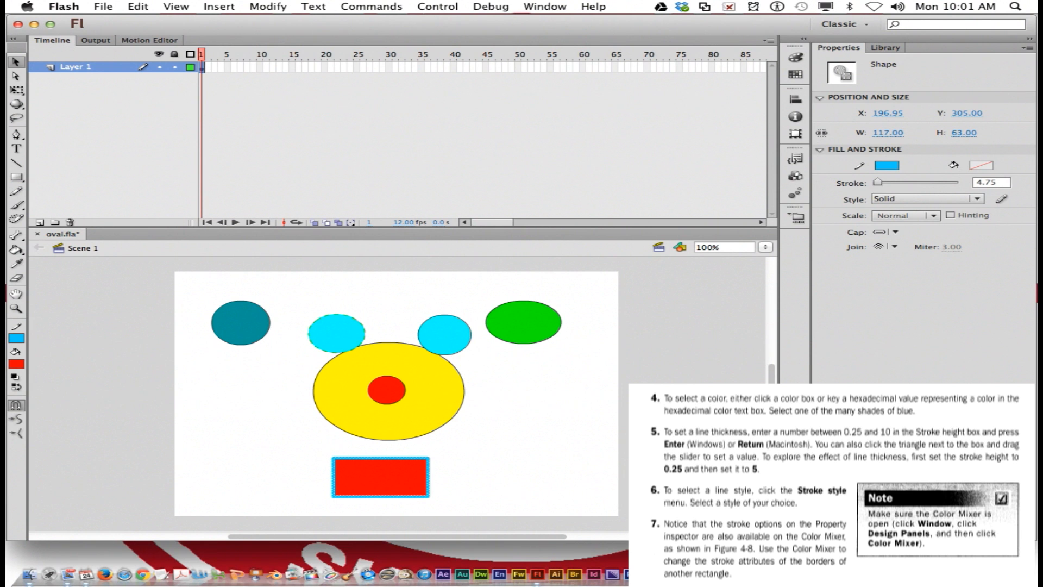
Try stroke thicknesses of 1.25 and 3.75 on the rectangle's border, and clear the selection.
drag(1001, 182, 970, 181)
text(1.25)
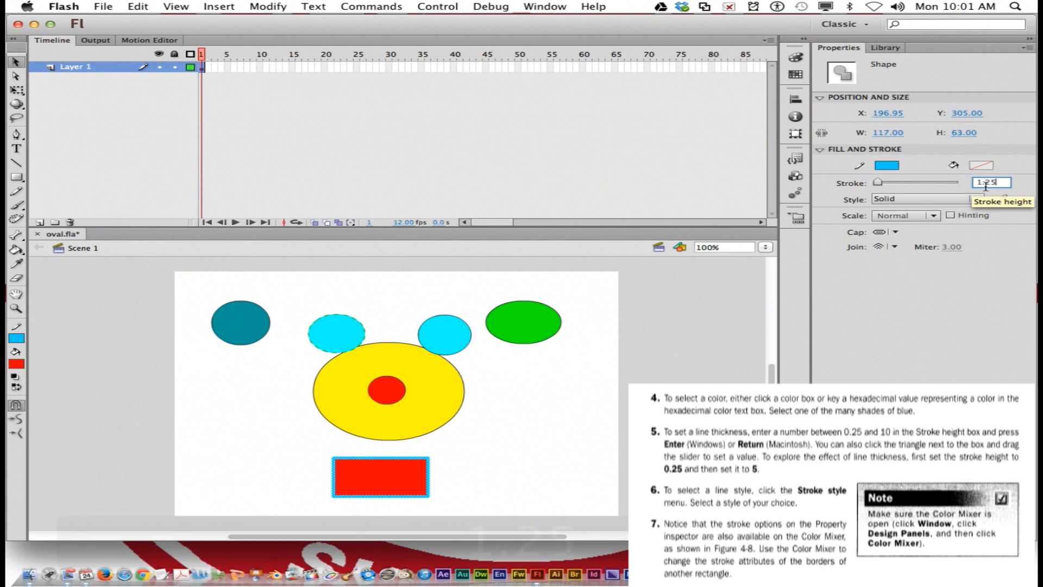
key(Return)
drag(1000, 181, 972, 182)
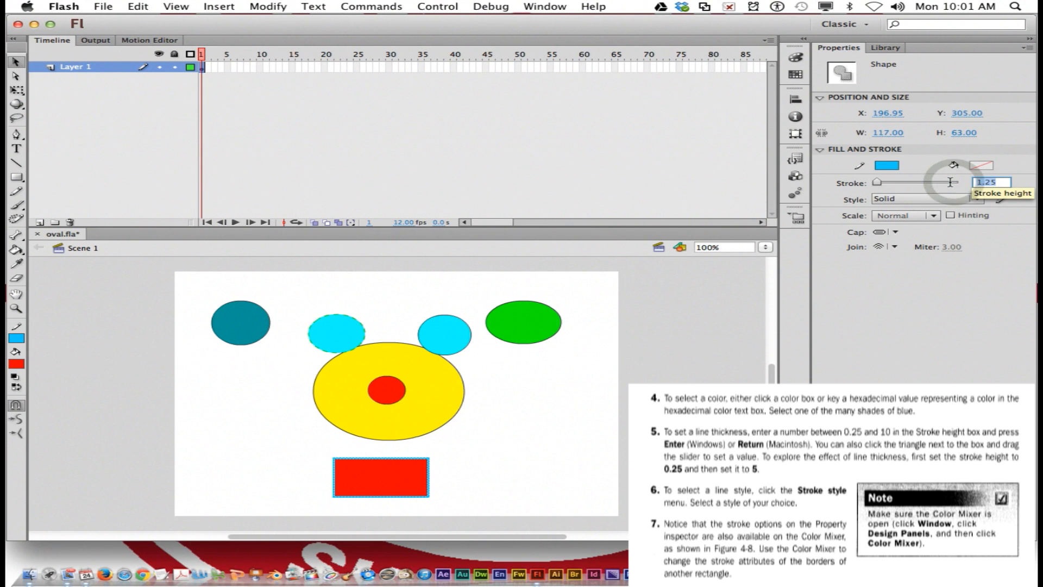
text(3.75)
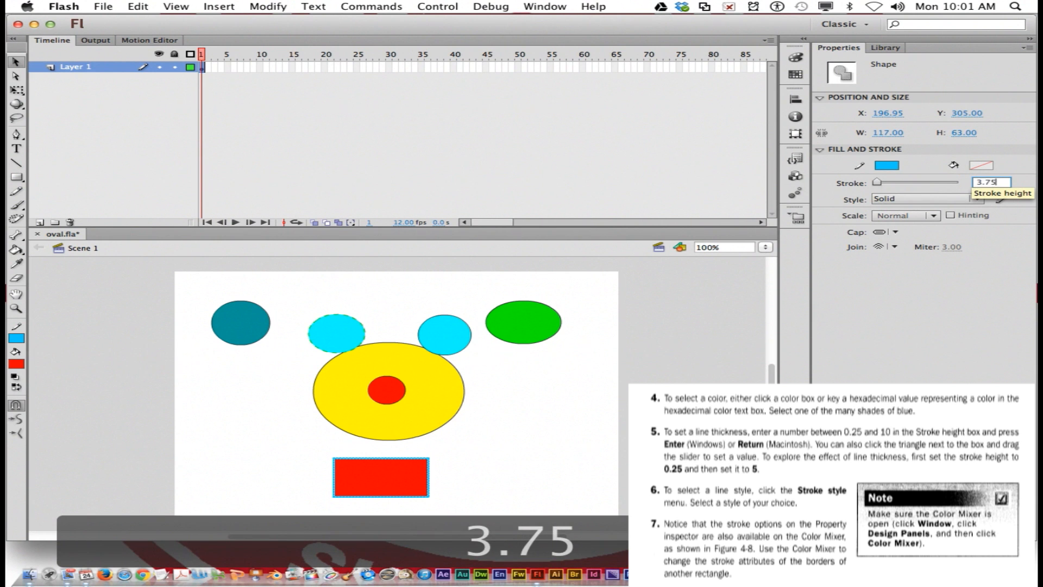
key(Return)
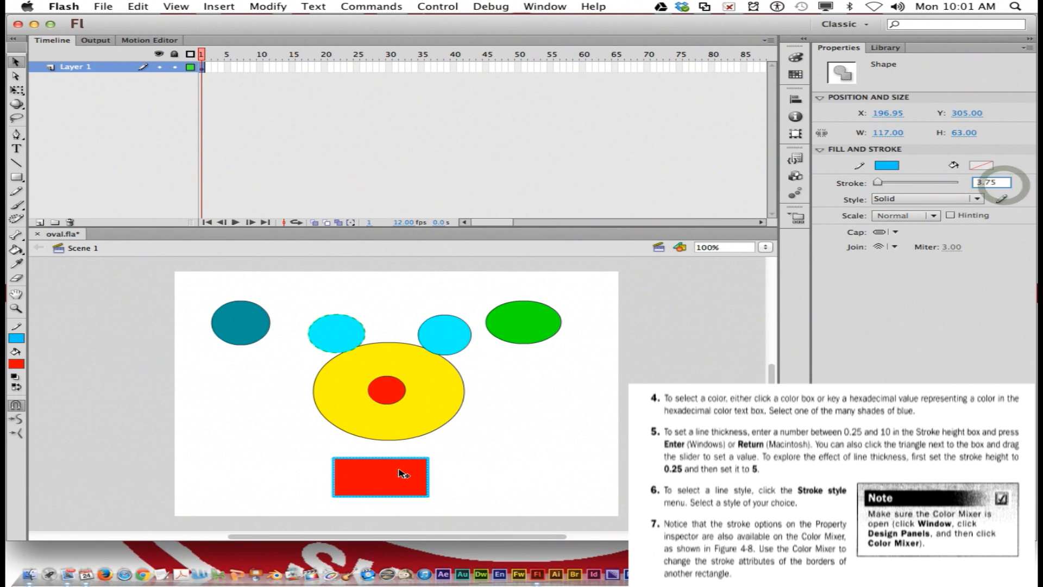
click(444, 467)
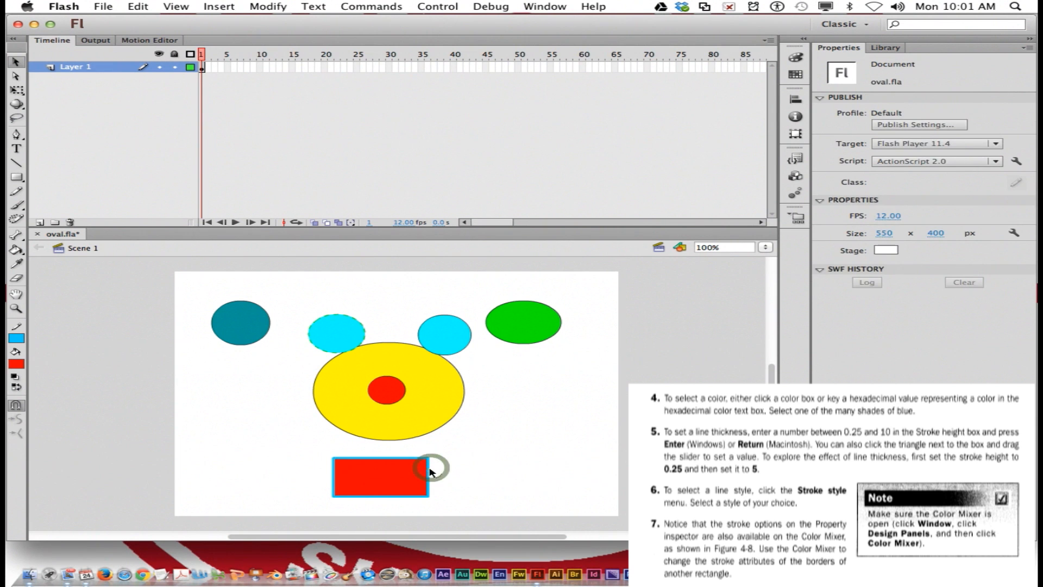
Reselect the rectangle's border and try stroke thicknesses of 6, 10 and about 8.95.
click(429, 469)
click(993, 182)
text(6)
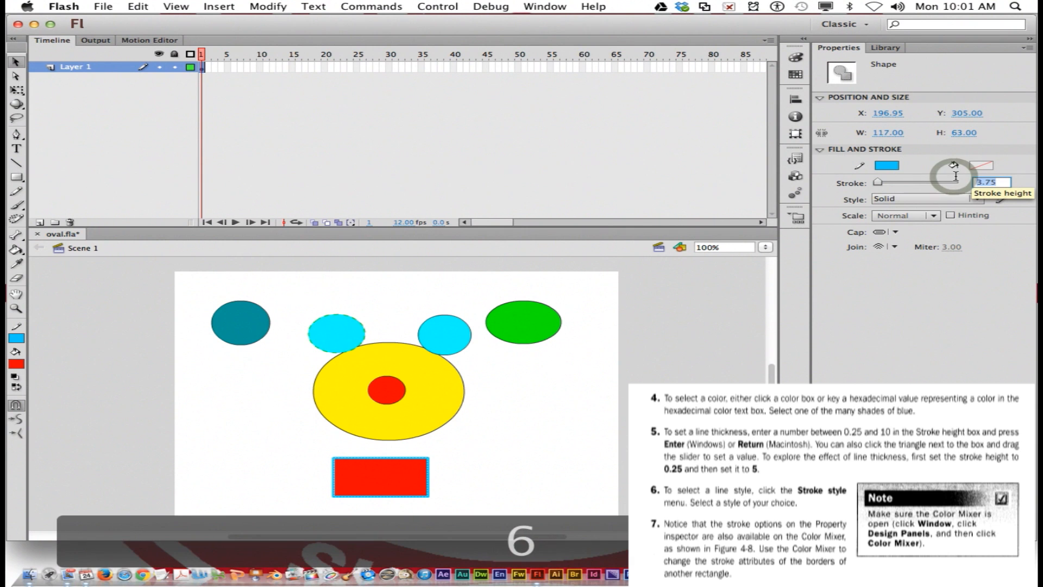
key(Return)
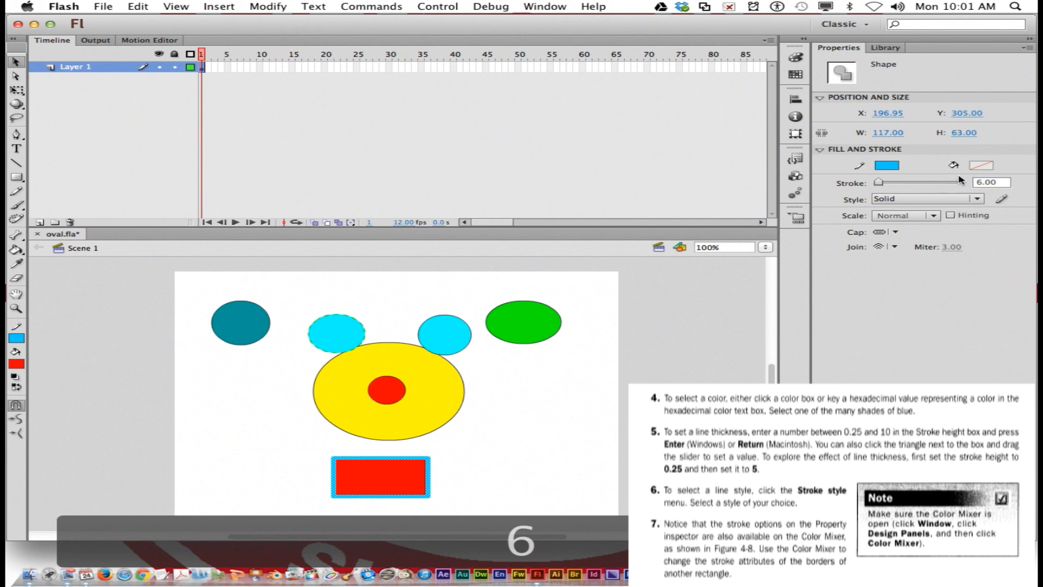
click(1000, 182)
text(10)
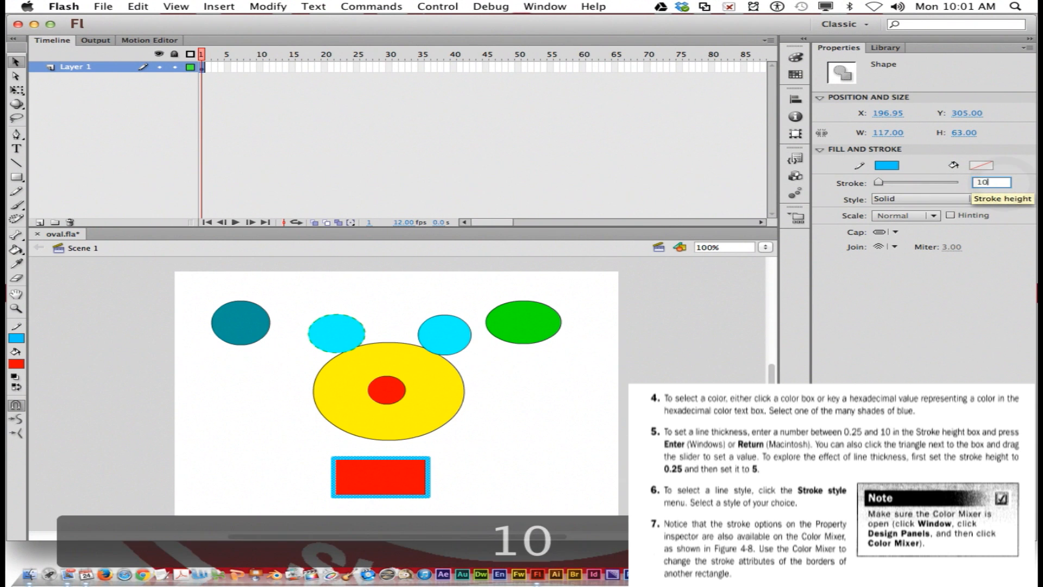
key(Return)
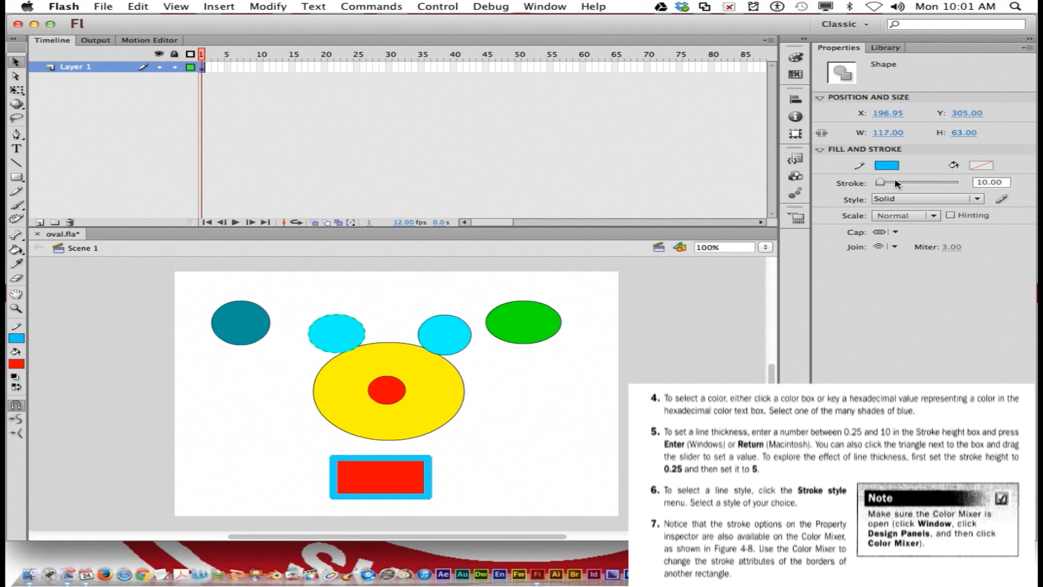
mouse_move(881, 183)
mouse_down()
mouse_move(938, 183)
mouse_move(880, 185)
mouse_up()
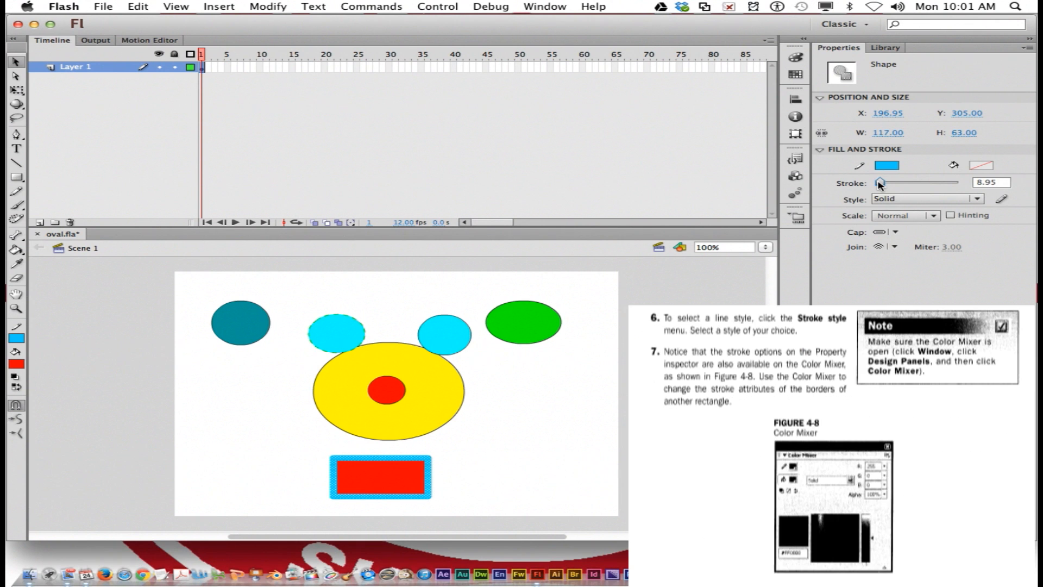
Try the Dashed stroke style on the border, settle on Stippled, and set the stroke thickness to about 8.25.
click(912, 201)
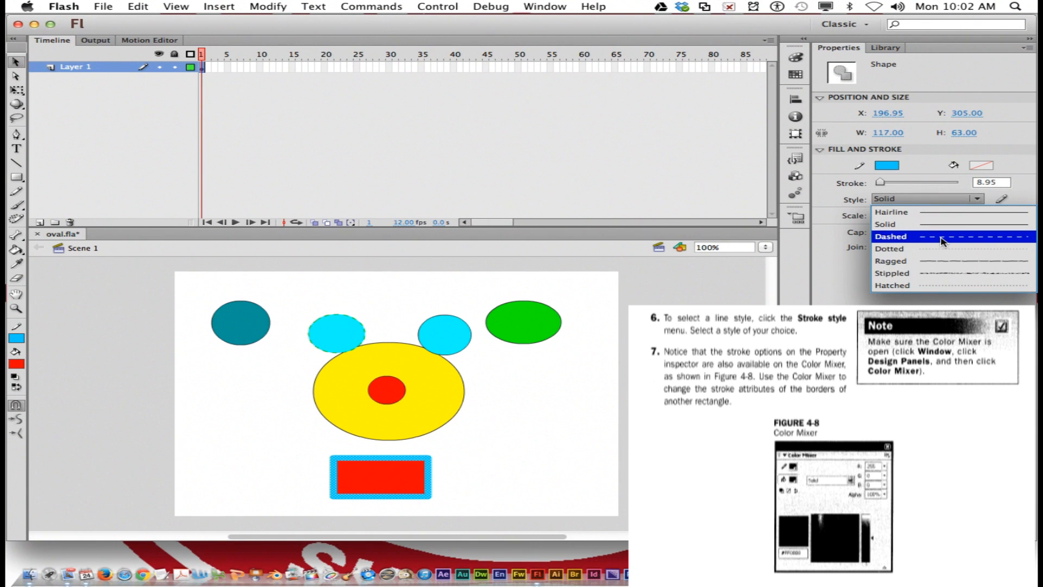
click(938, 237)
click(932, 198)
click(891, 274)
click(945, 199)
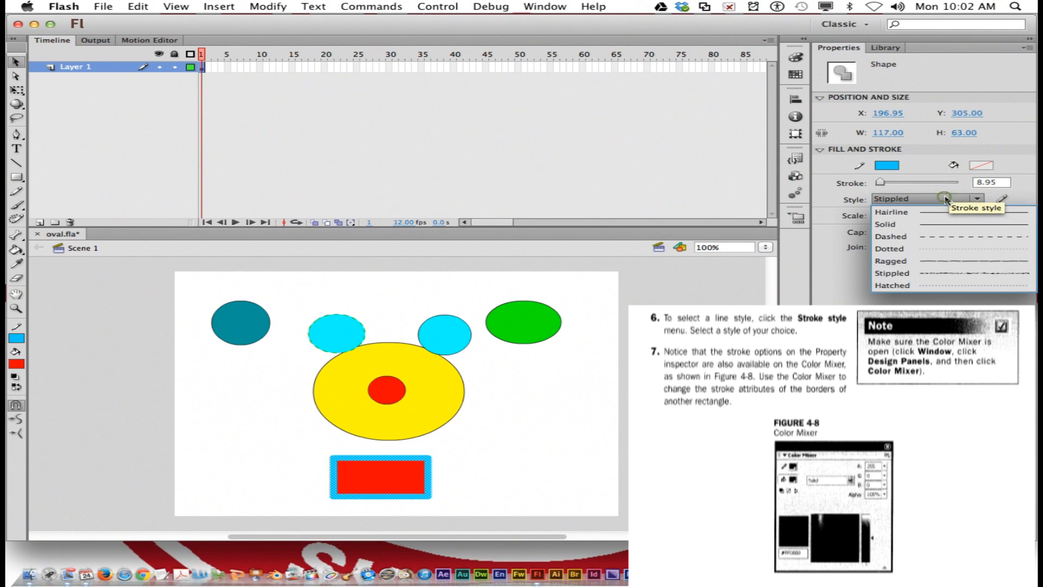
click(880, 183)
click(880, 182)
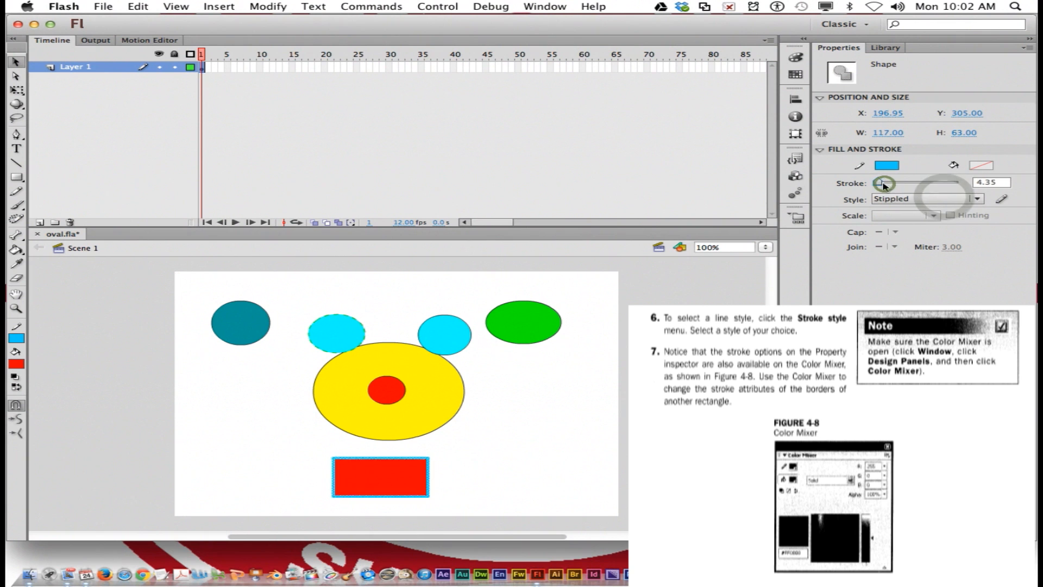
click(796, 56)
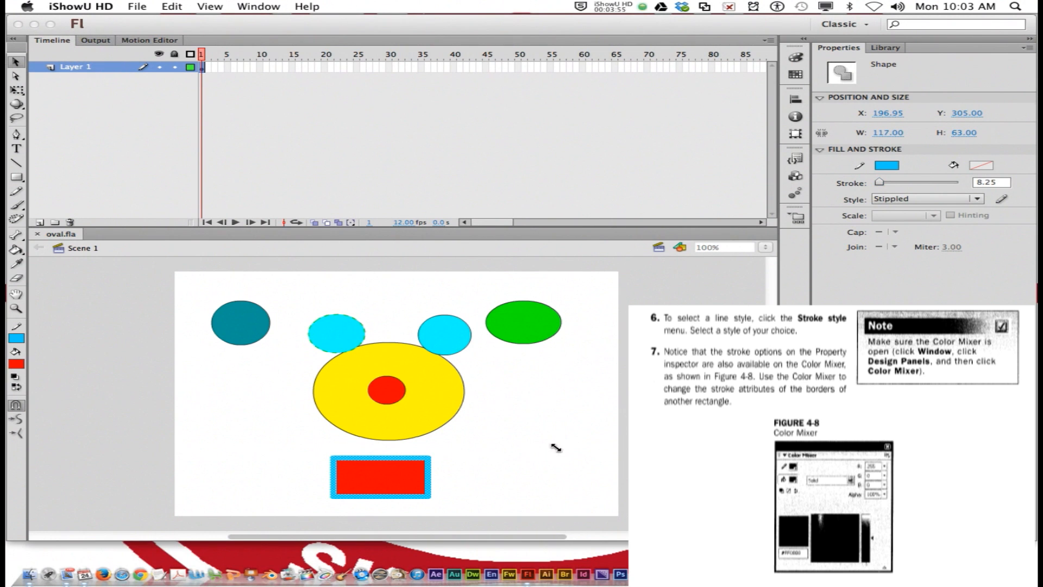
Deselect the rectangle to examine its stippled border without the selection highlight.
click(530, 453)
click(456, 474)
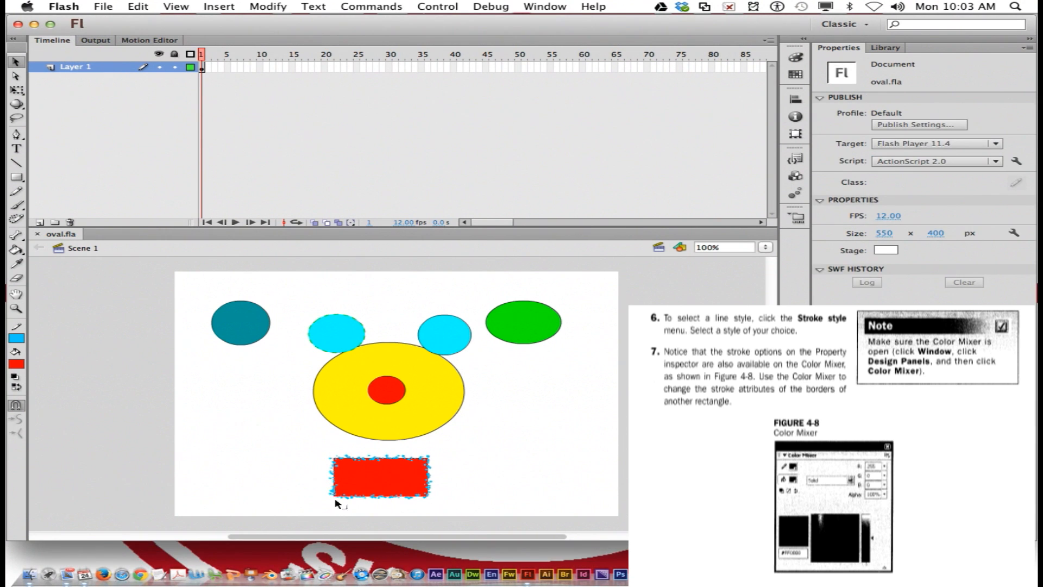
double_click(432, 470)
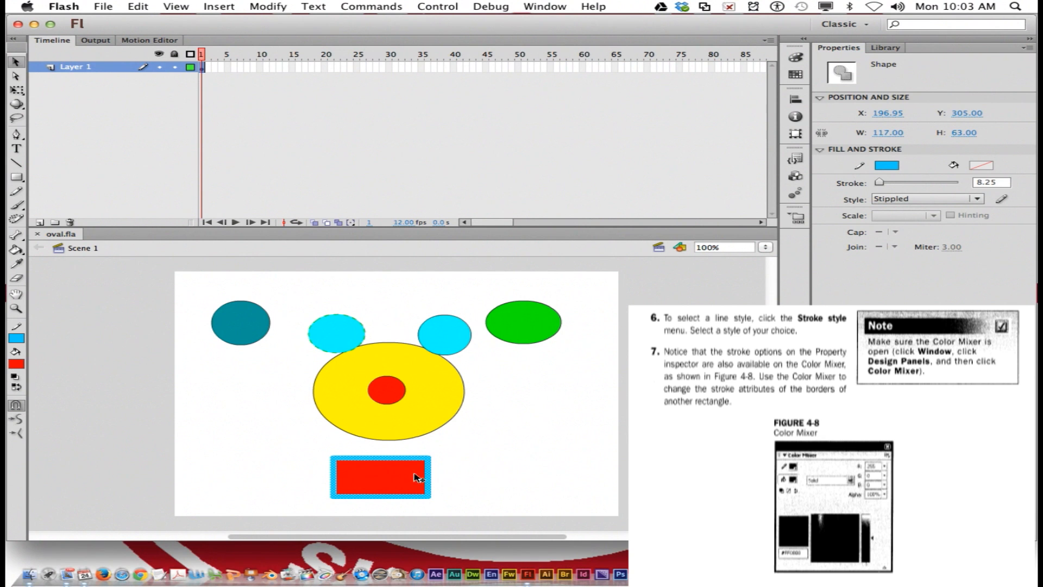
click(465, 459)
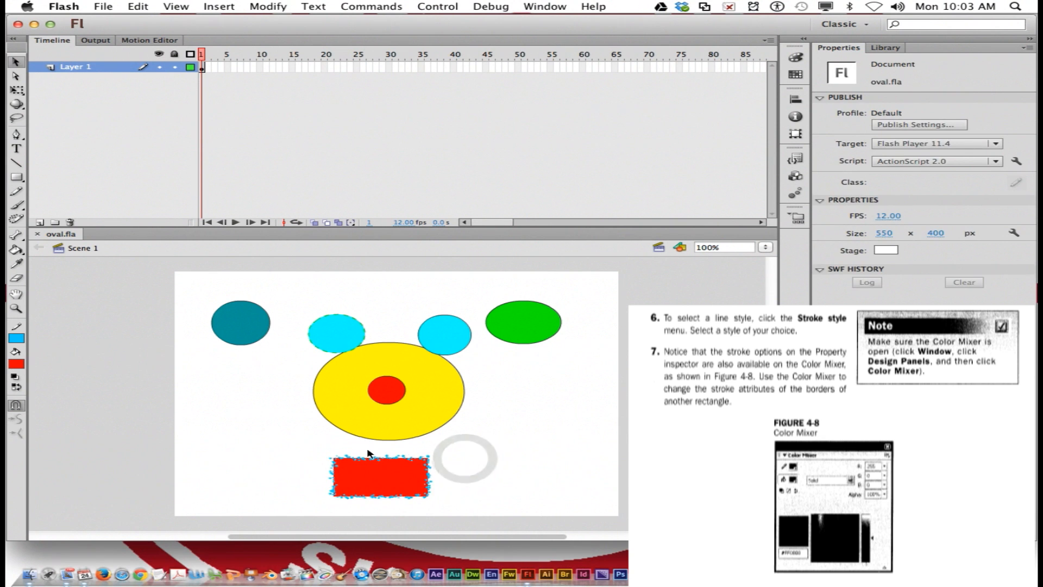
Select the rectangle's border and set the current fill color to green (#00D043) in the color mixer, trying #006699 first.
double_click(428, 478)
click(796, 57)
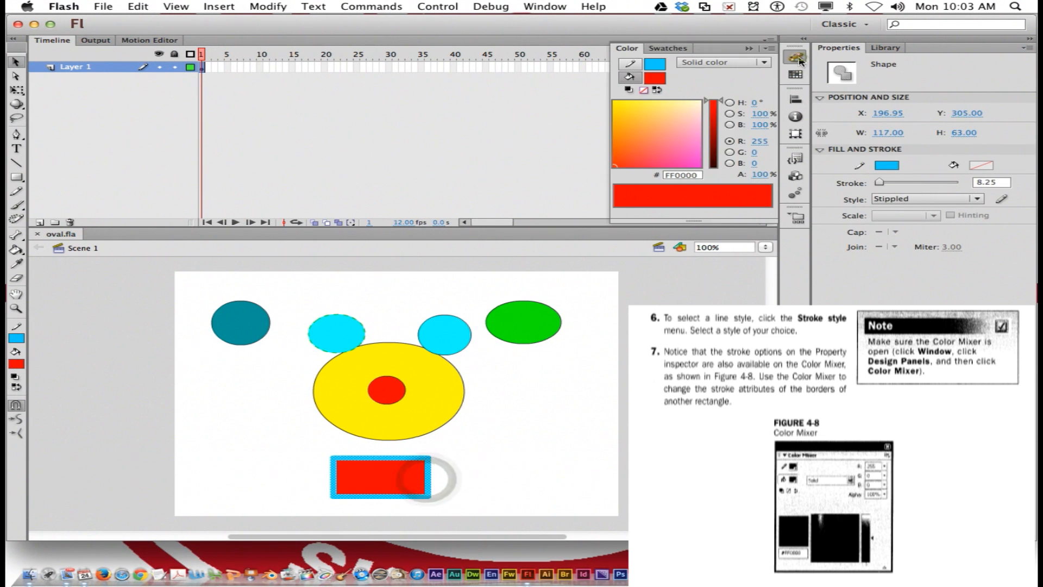
click(657, 78)
click(721, 124)
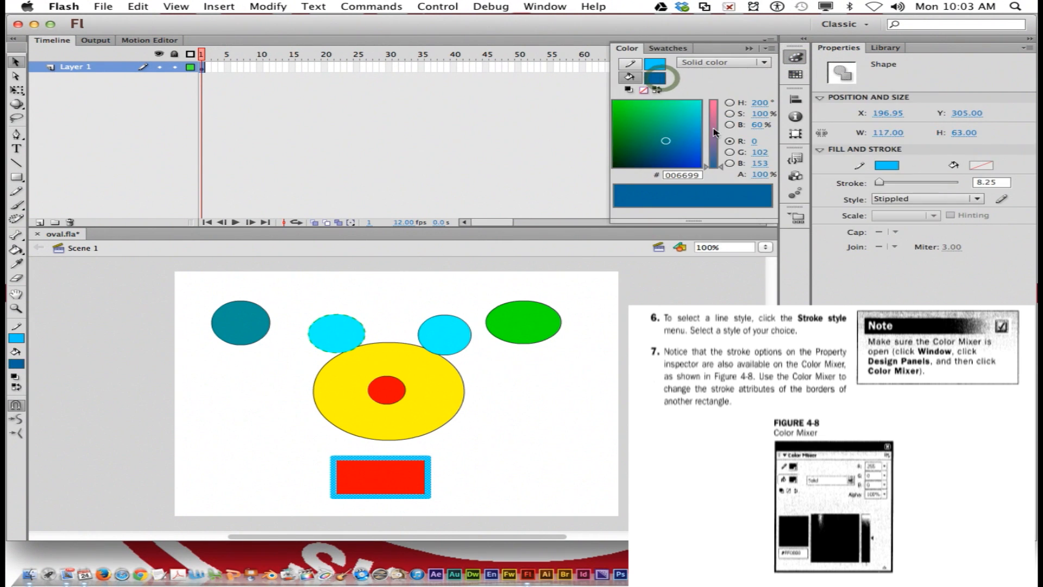
click(636, 113)
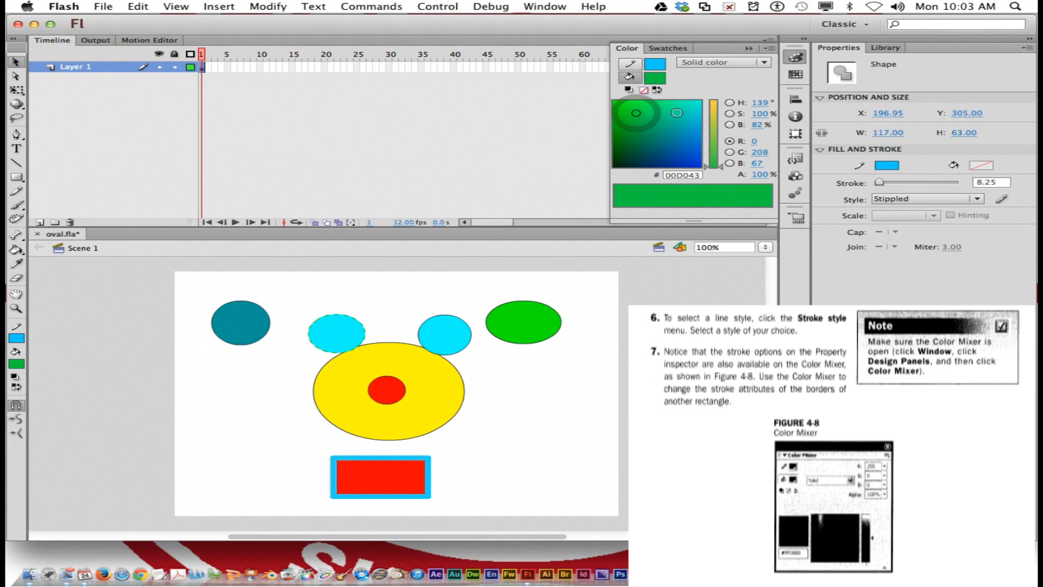
Set the border's stroke color to bright green (#00FF00), and replace it with no color to remove the border.
click(655, 63)
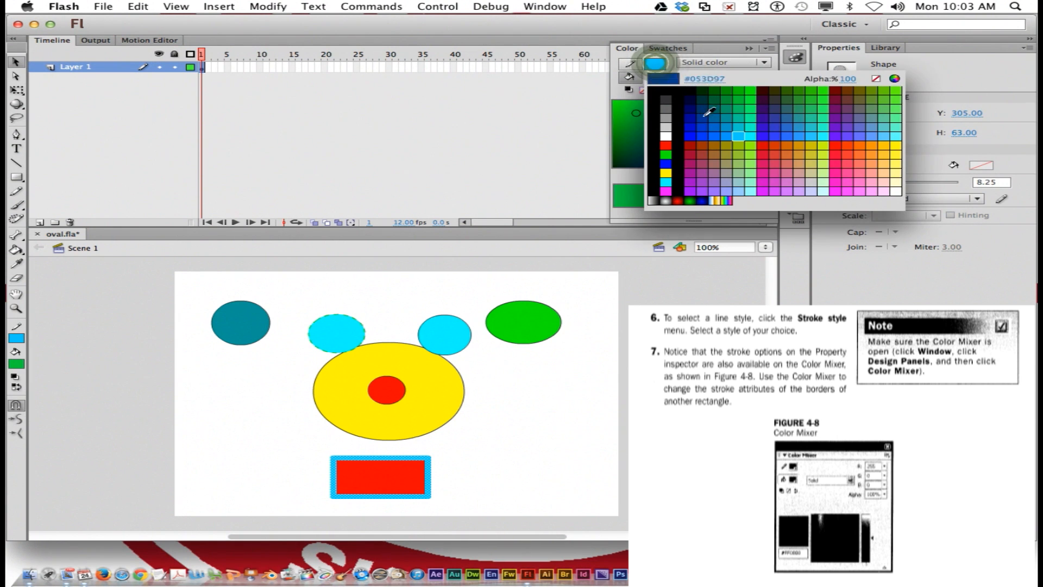
click(749, 92)
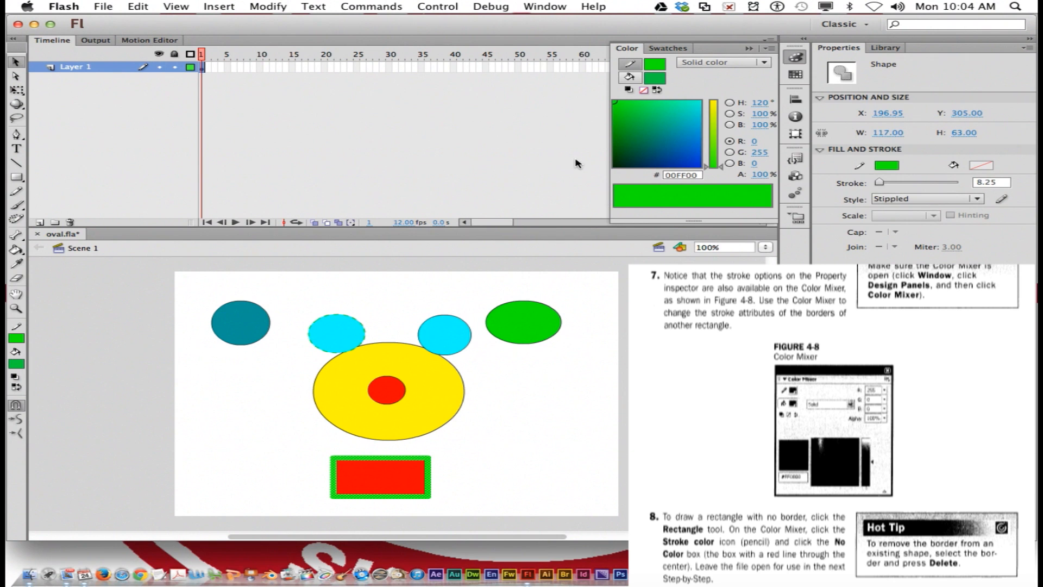
click(655, 64)
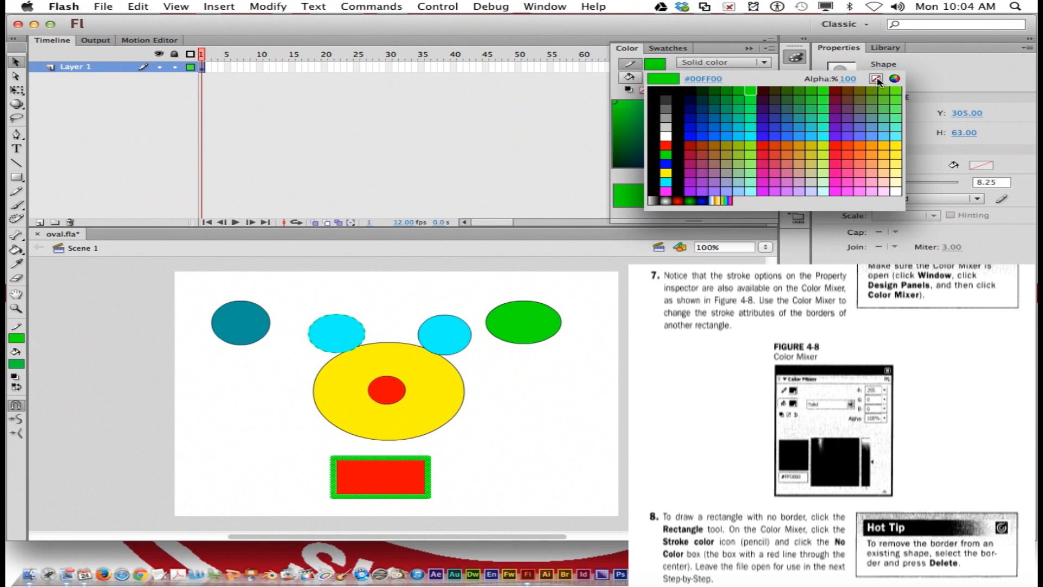
click(877, 79)
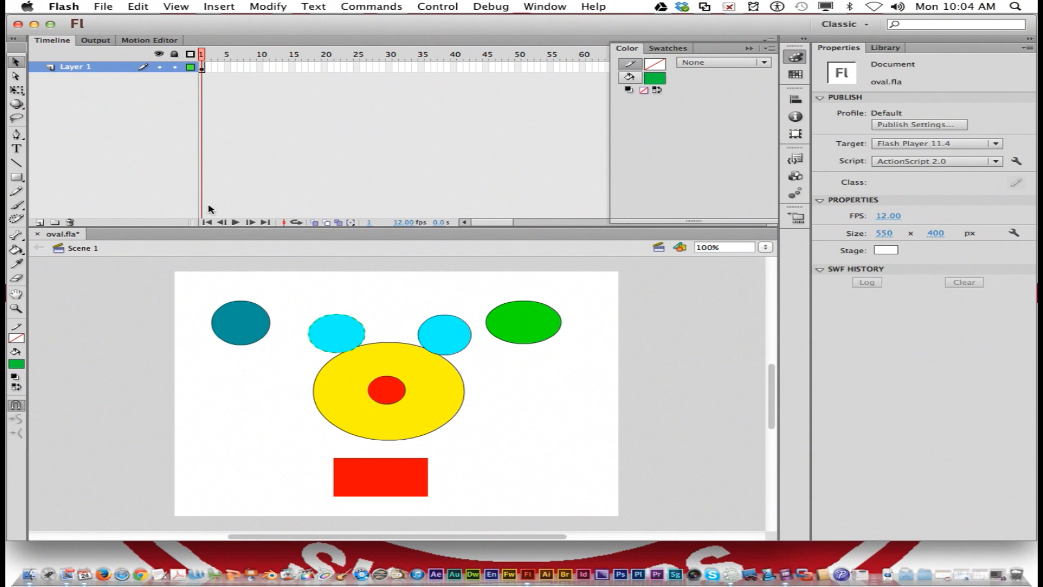
Save a copy of the document as stroke.fla in the 5_6wks folder.
click(109, 7)
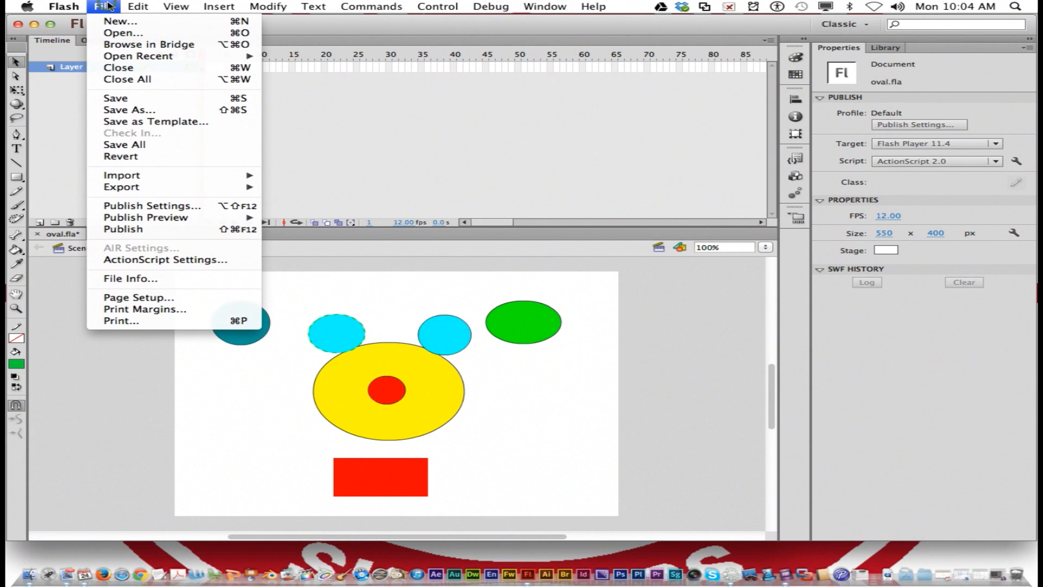
click(129, 110)
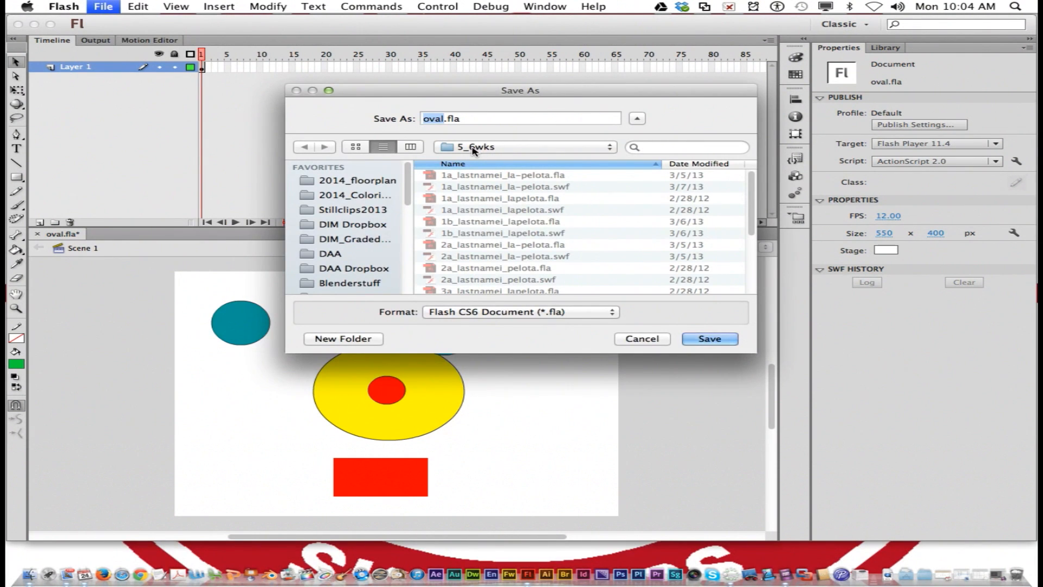
text(stroke)
click(710, 339)
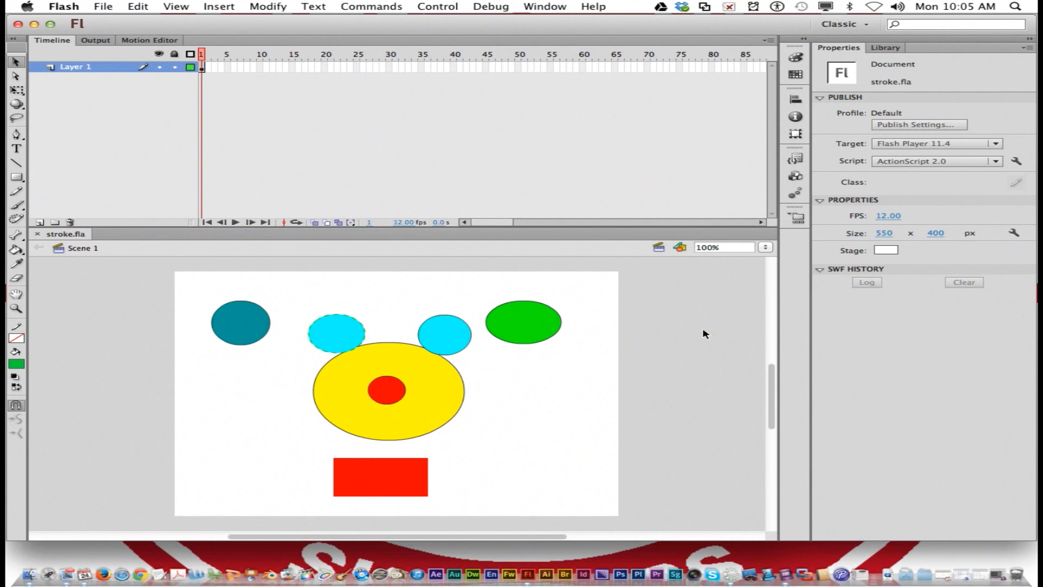